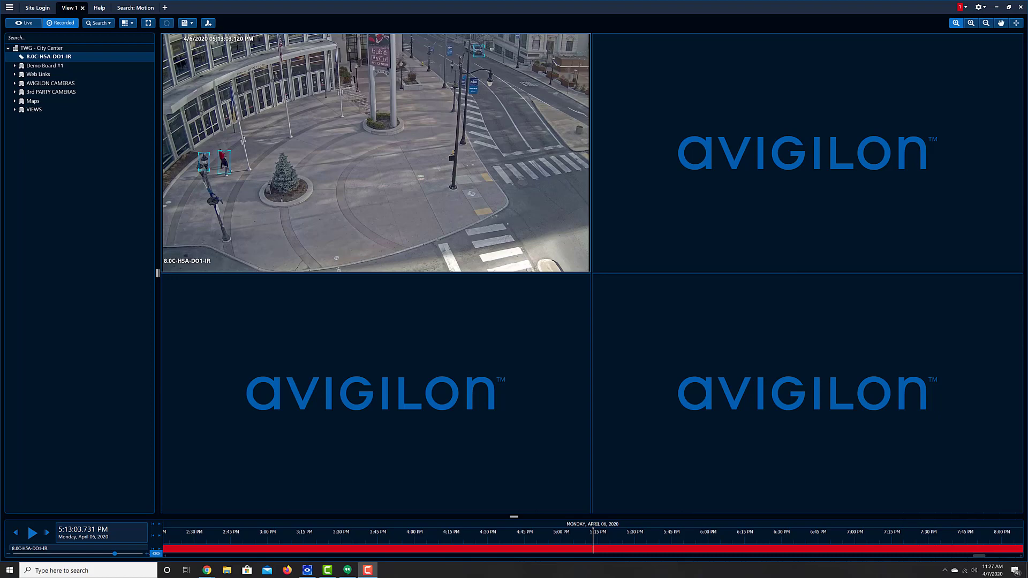
Bring up the Help tab's Teach By Example page explaining True and False teach markers
mouse_move(254, 264)
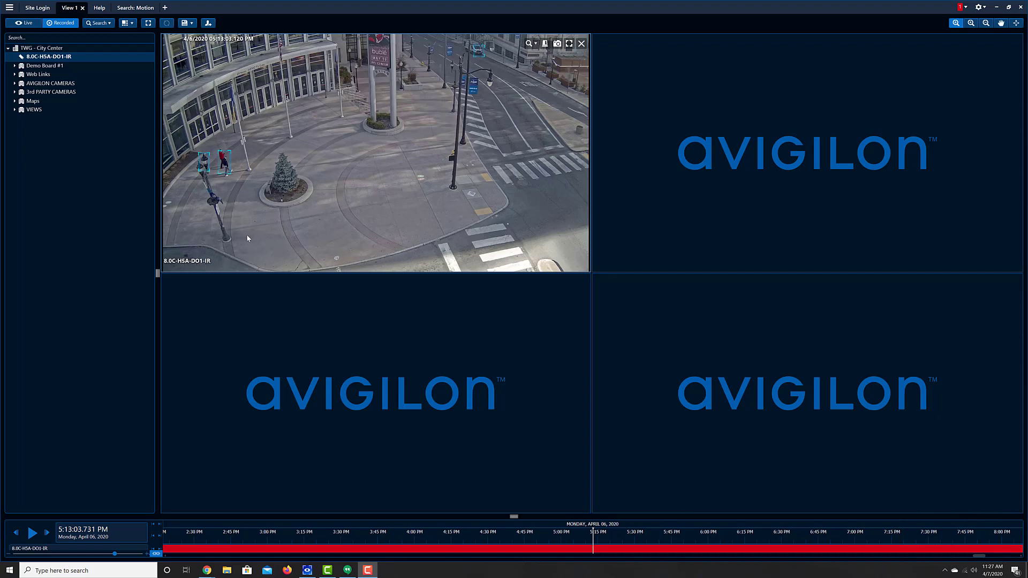
mouse_move(223, 163)
mouse_move(479, 53)
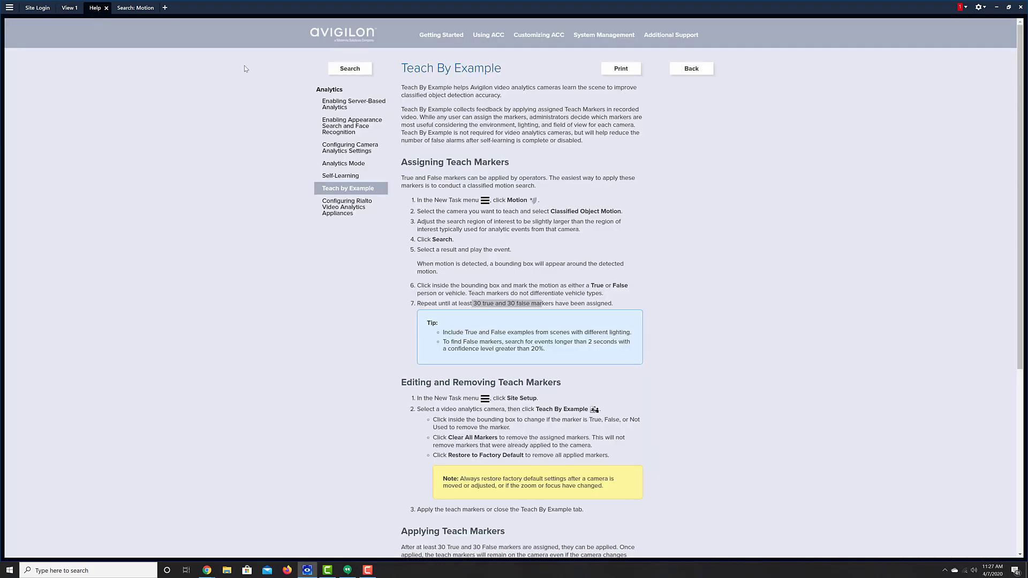
Highlight the 'self-learning is complete' phrase on the Teach By Example help page
click(99, 8)
drag(480, 140, 551, 143)
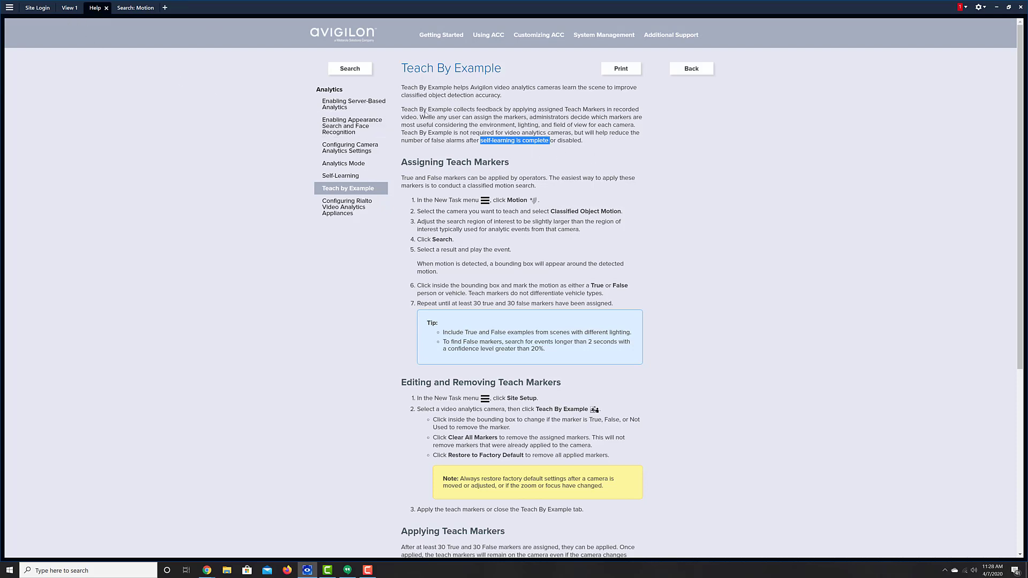
Confirm the 8.0C-H5A-DO1-IR camera's Teach Markers Applied still reads Factory Default, without saving changes
click(67, 9)
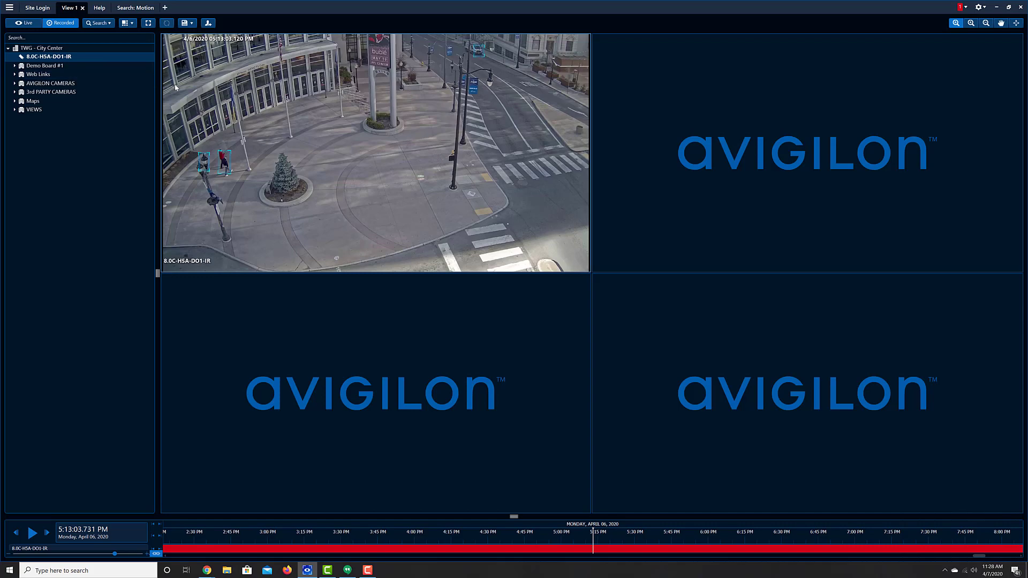
right_click(361, 171)
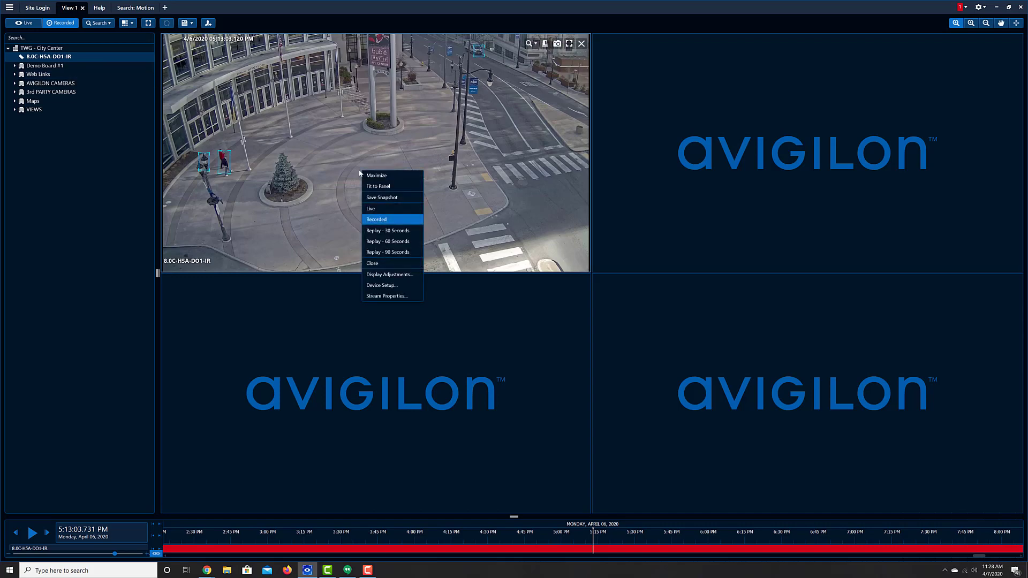
click(376, 285)
click(175, 271)
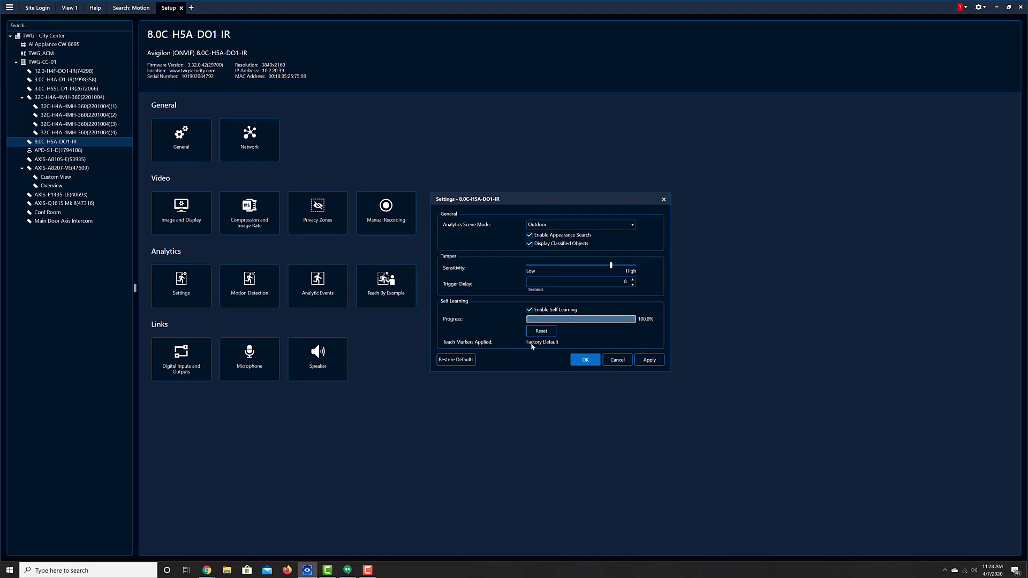
click(617, 362)
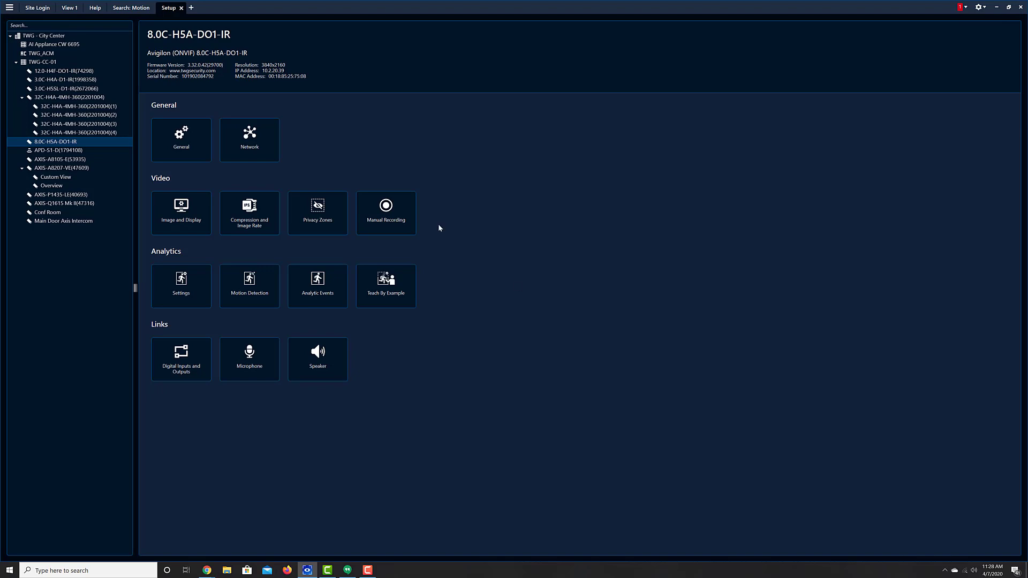
Highlight the '30 true and 30 false markers' requirement in step 7 of the help
click(95, 10)
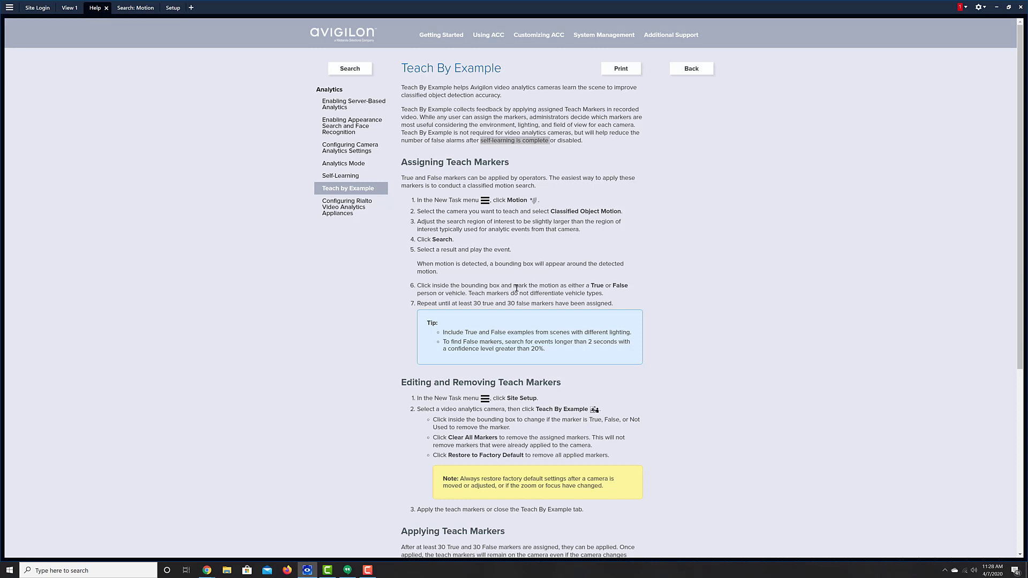
drag(470, 305, 580, 305)
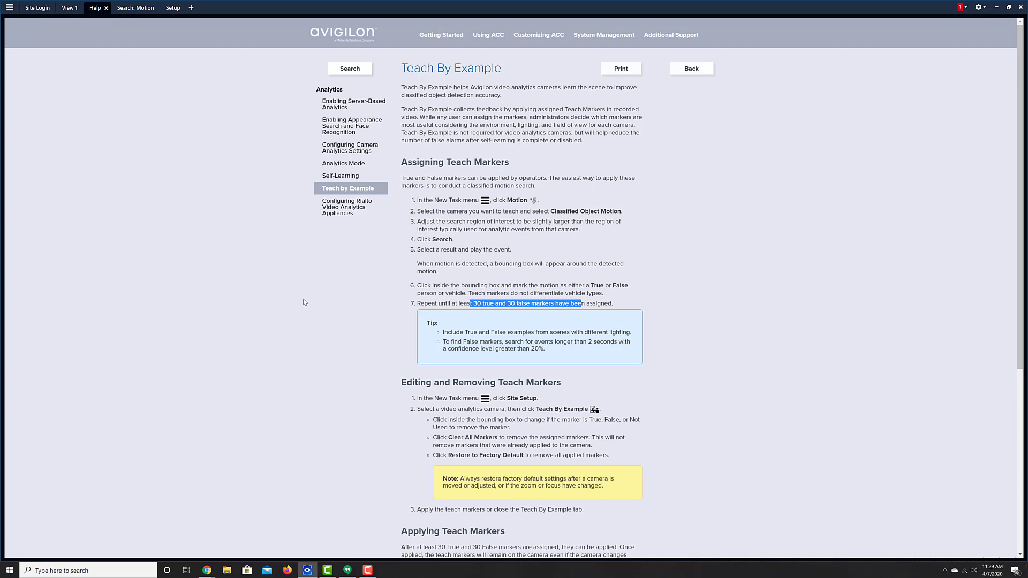
Adjust the search region and label the person near the lamppost as False Person
click(132, 8)
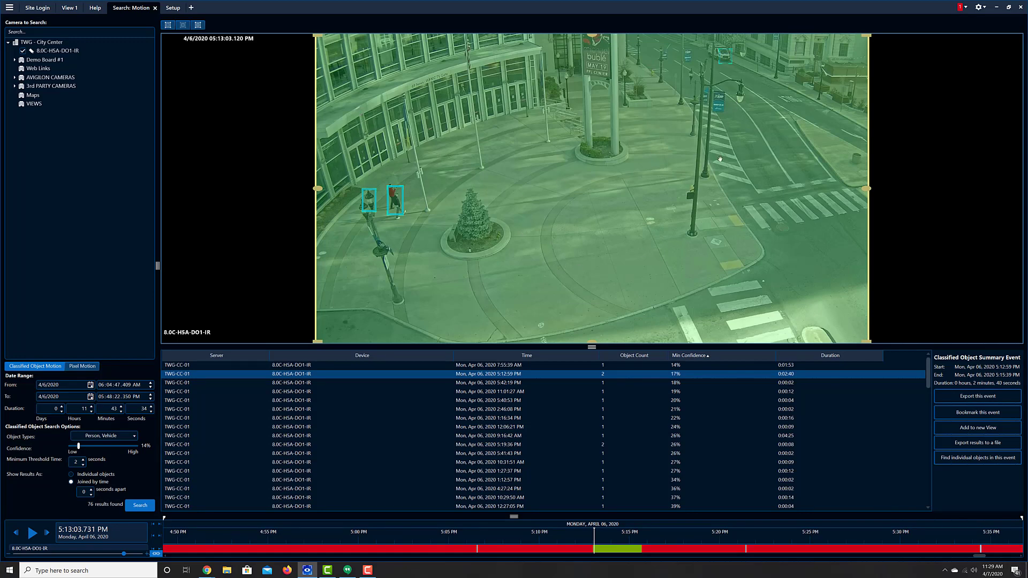
mouse_move(368, 207)
drag(691, 147, 365, 198)
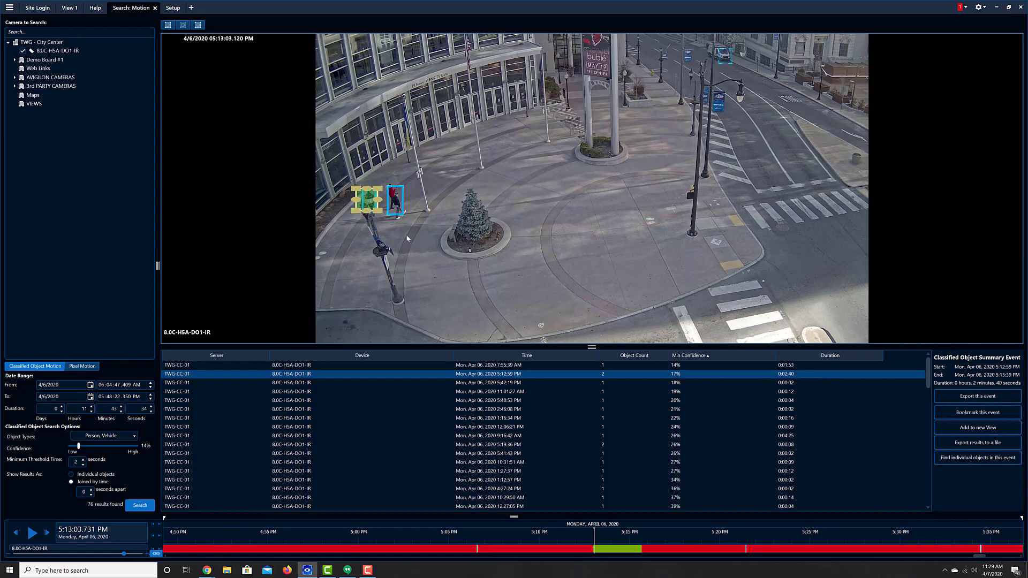
right_click(372, 200)
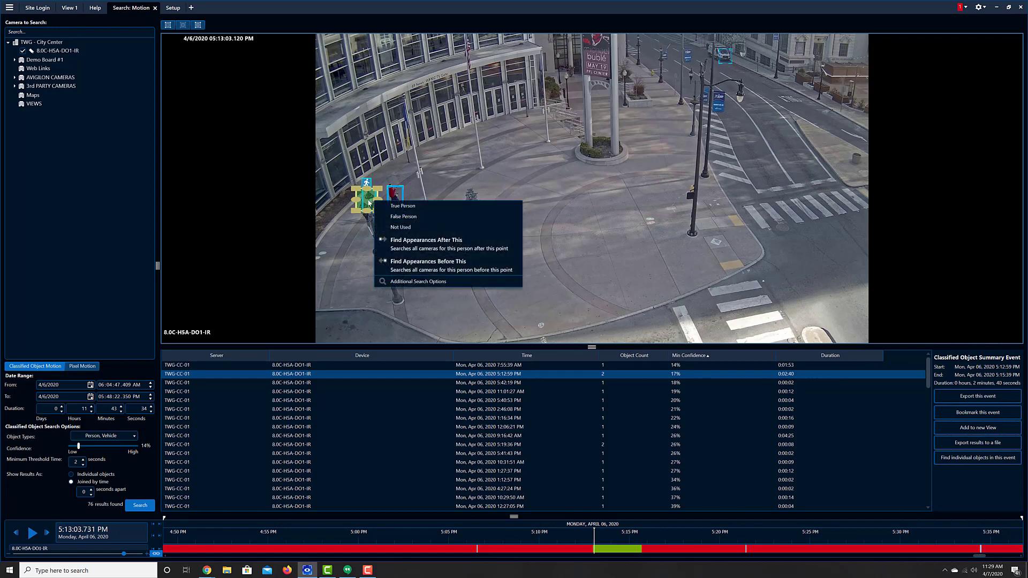
click(406, 217)
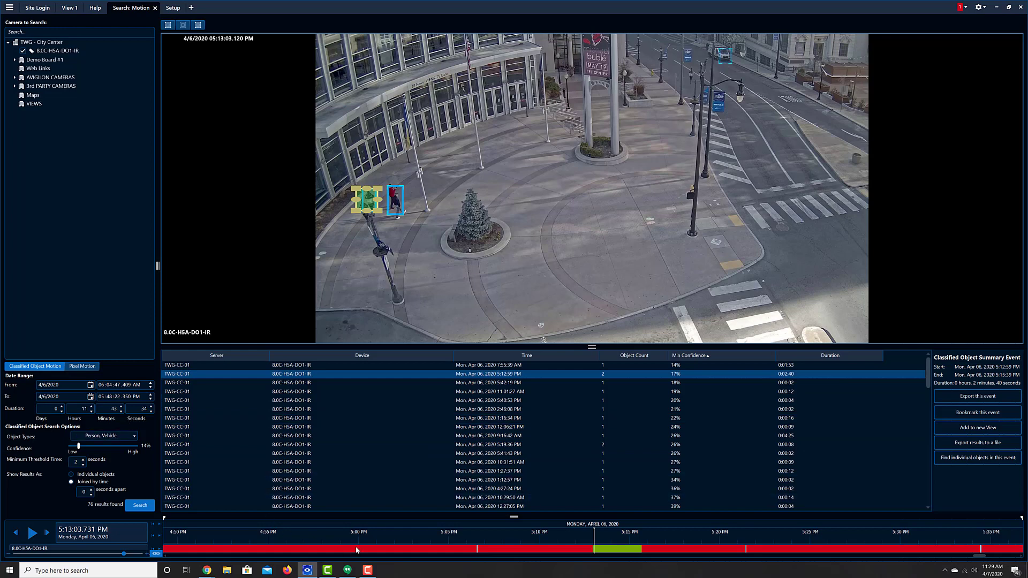
scroll(358, 549, down, 5)
scroll(358, 550, down, 4)
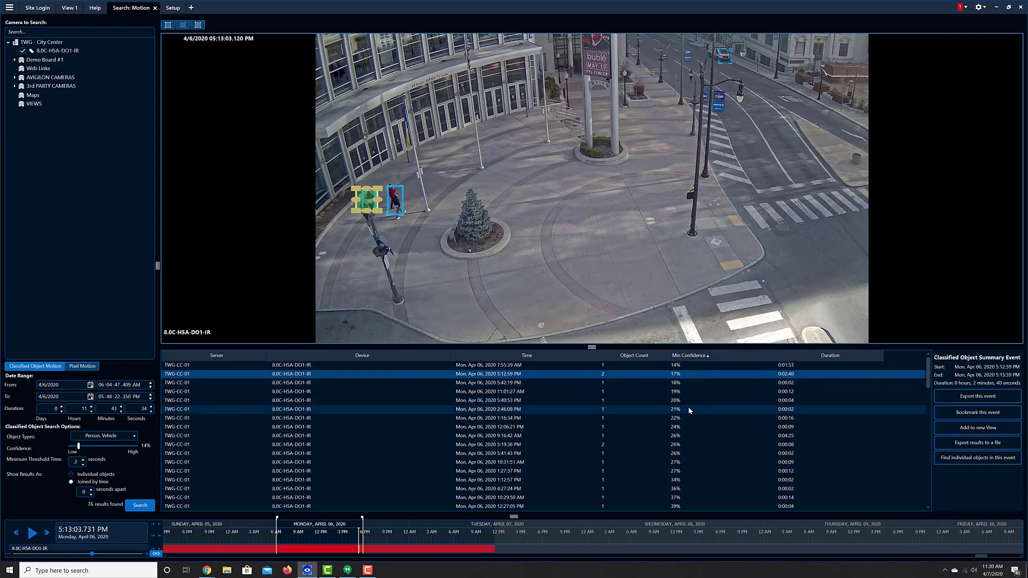
Rerun the motion search and mark the person in the 5:42:19 PM event as False Person
click(140, 505)
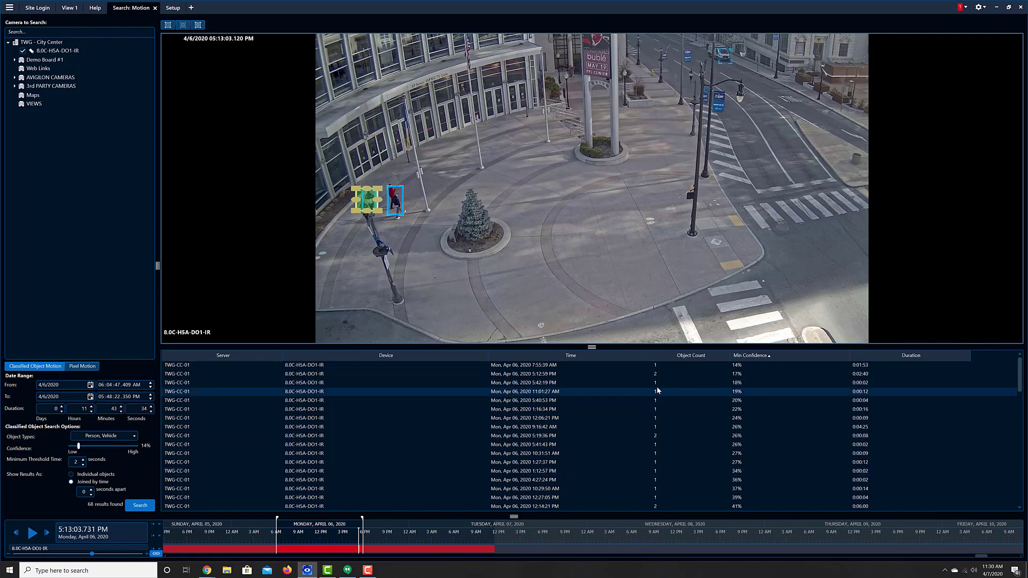
click(540, 383)
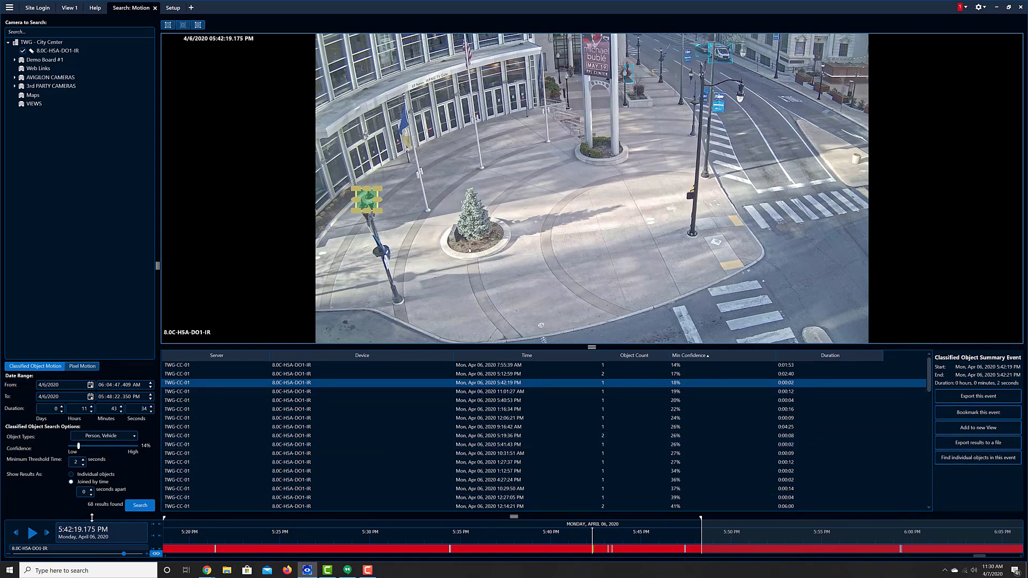
click(33, 533)
click(32, 533)
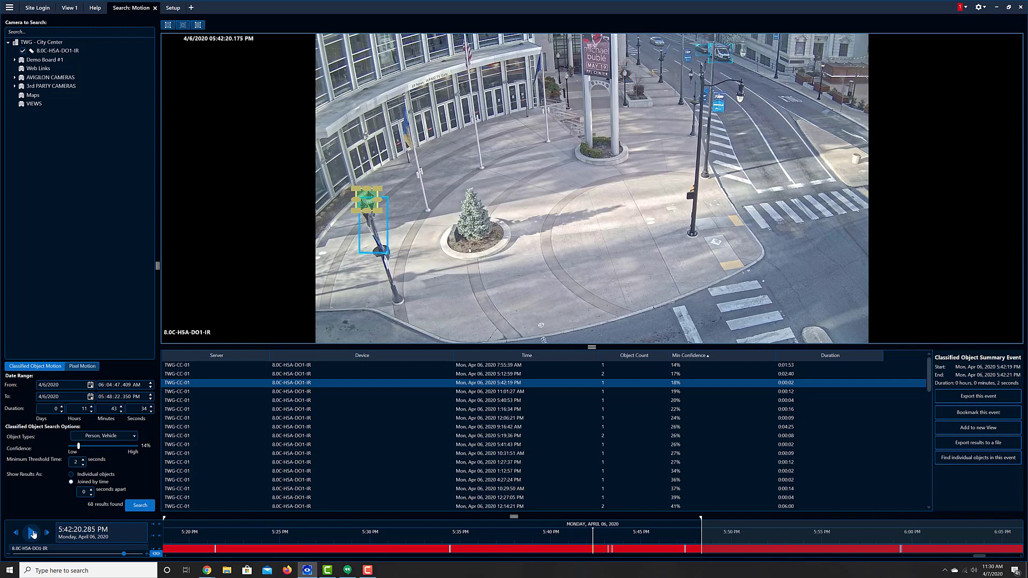
right_click(378, 235)
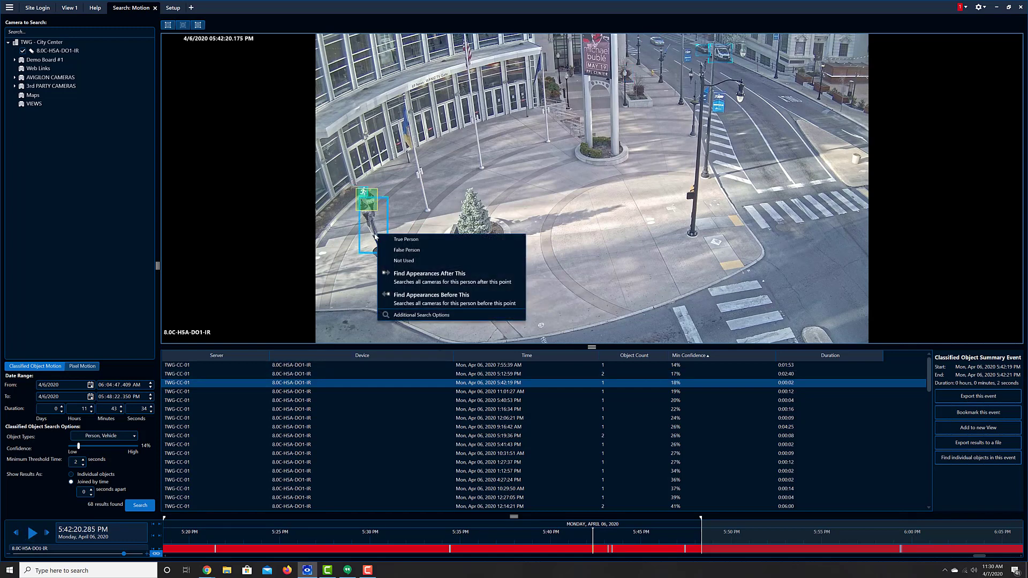
click(408, 250)
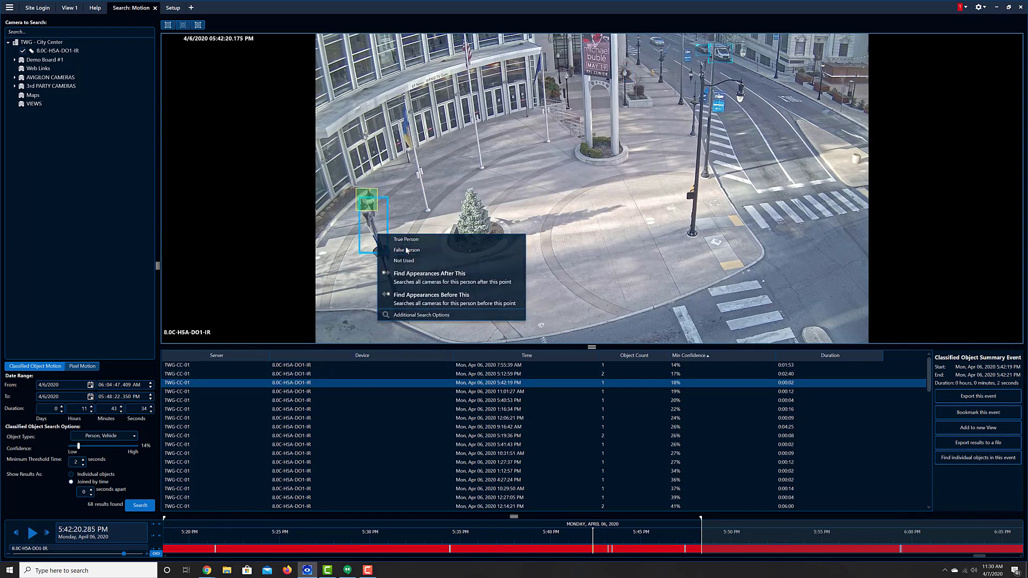
In the 11:01:27 AM event, mark the person False Person and the vehicle True Vehicle
click(517, 391)
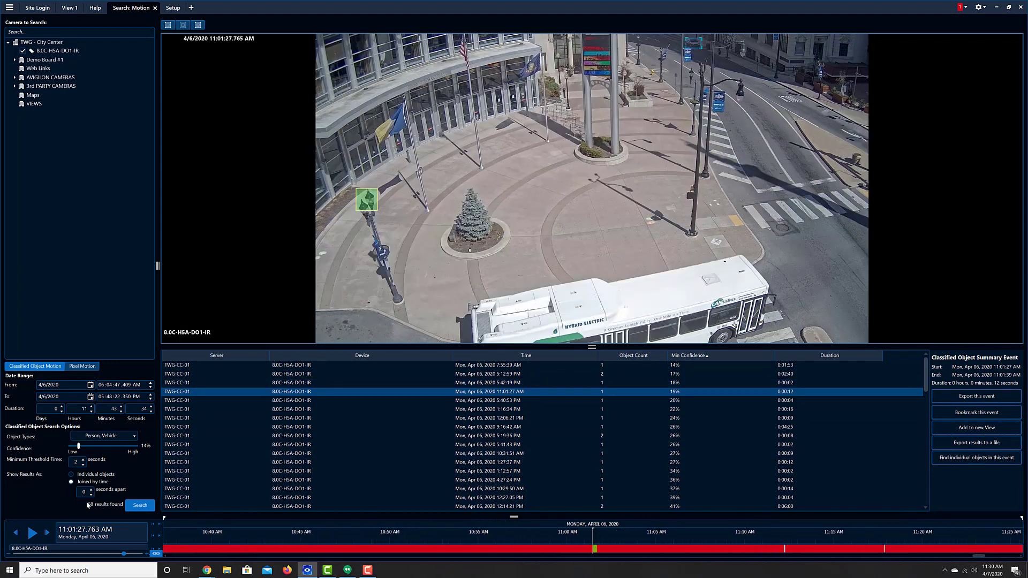
click(32, 533)
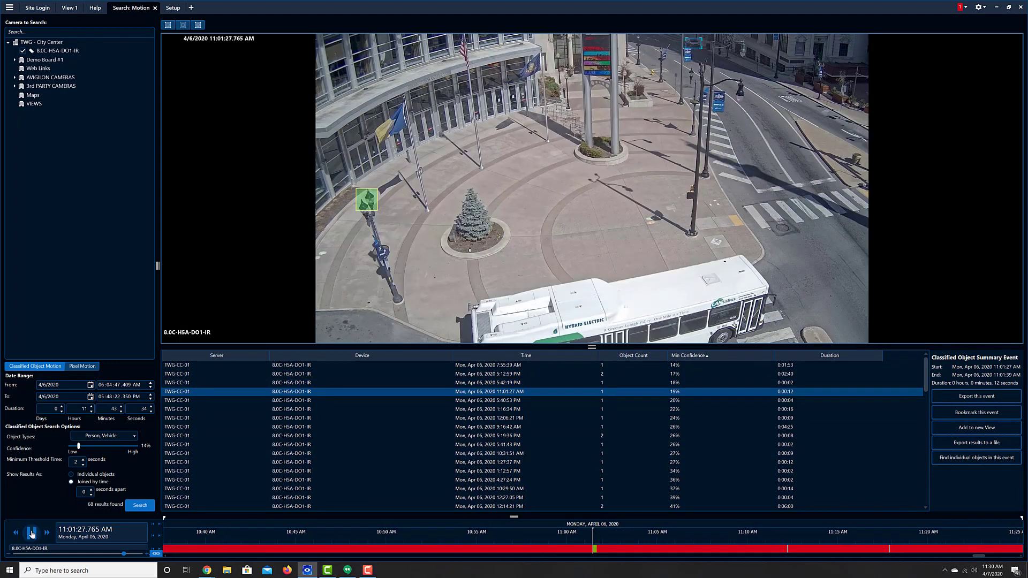
click(32, 533)
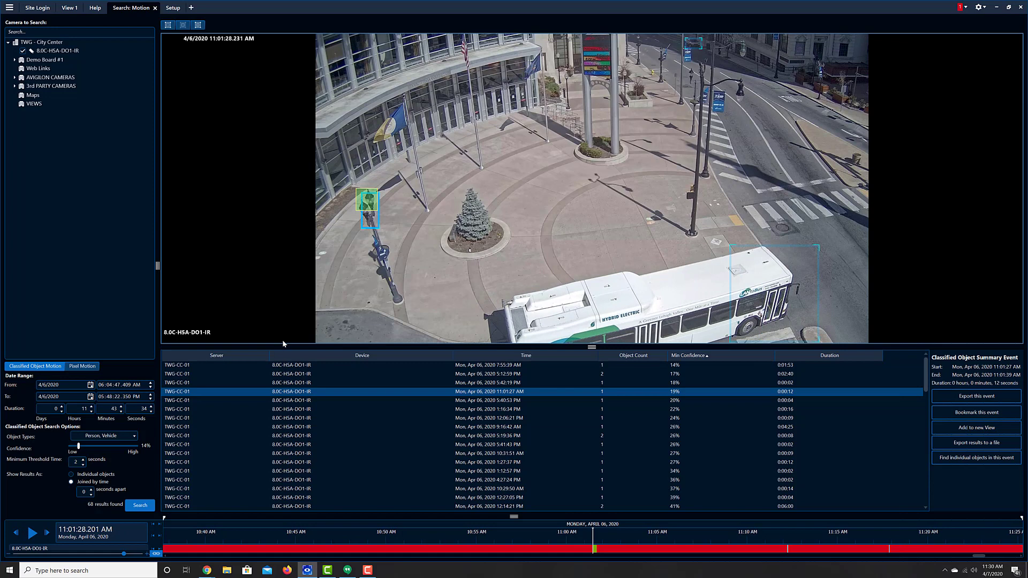
right_click(379, 231)
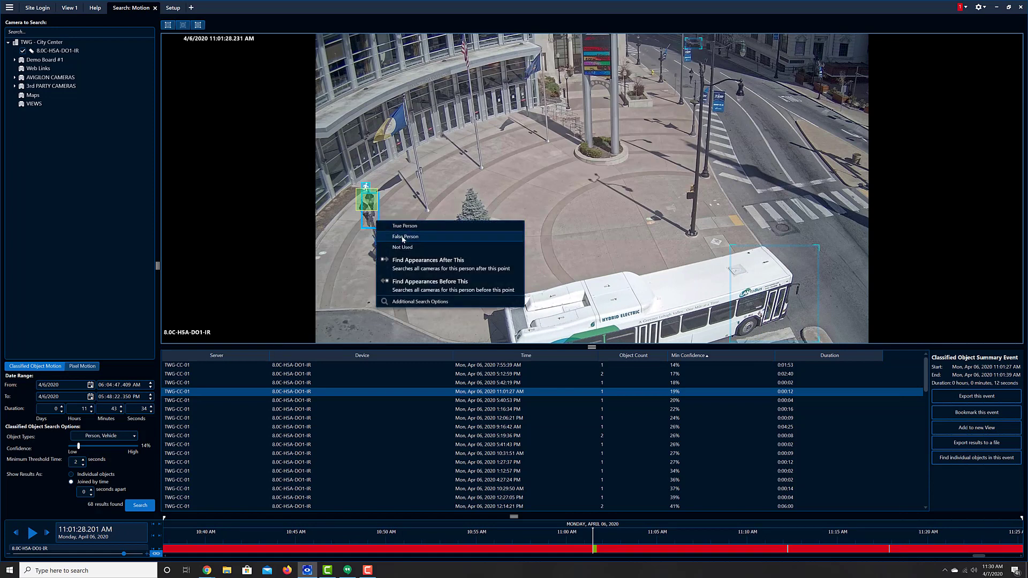
click(454, 282)
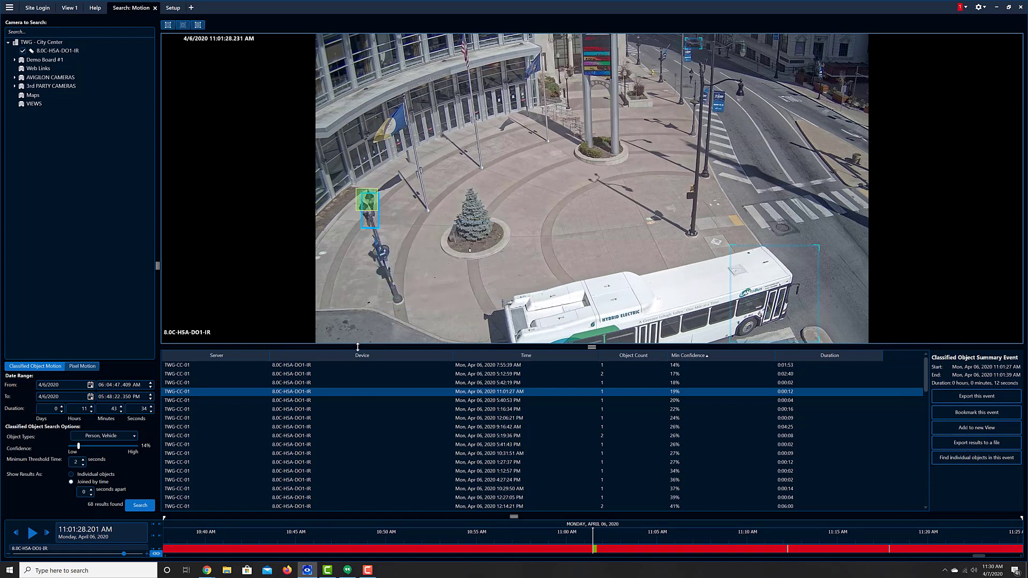
right_click(699, 45)
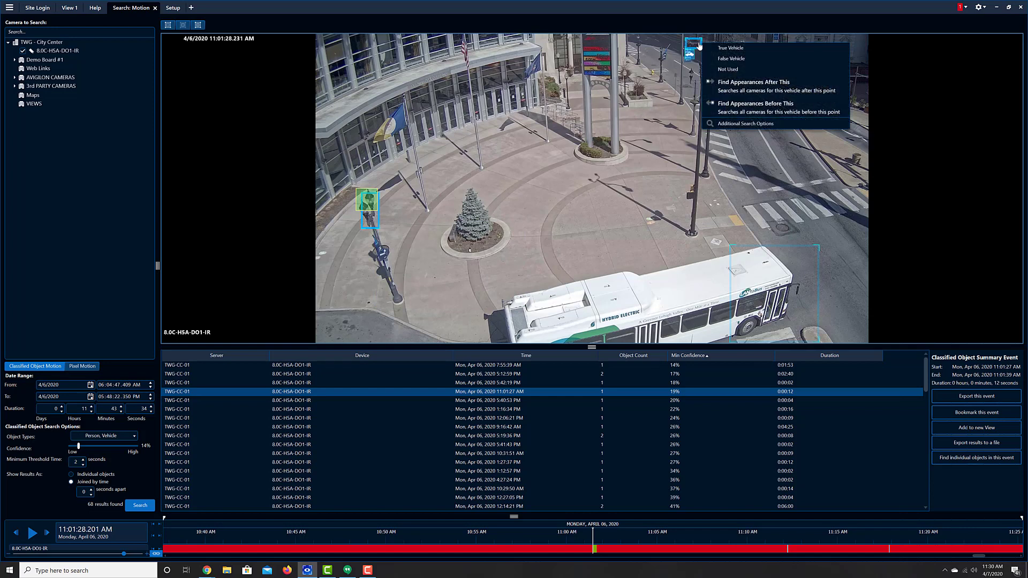
click(716, 49)
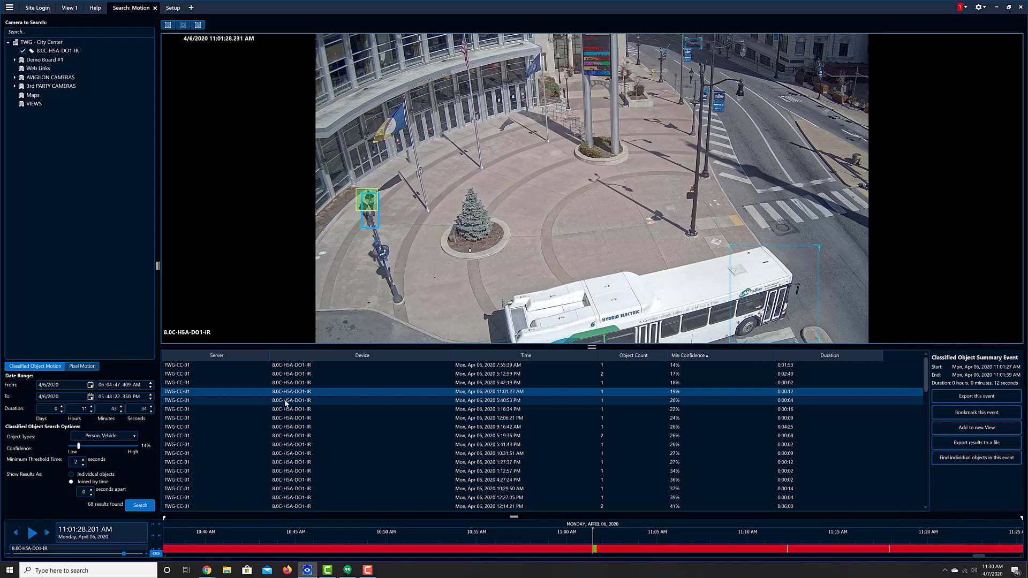
Rerun the search and mark the person in the 1:16:34 PM event as False Person
click(296, 401)
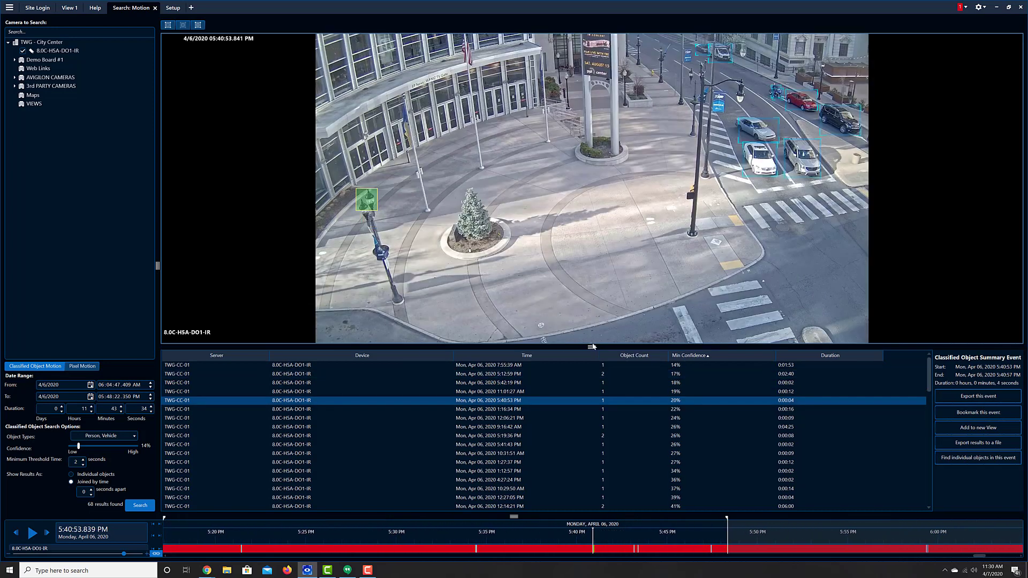
click(140, 505)
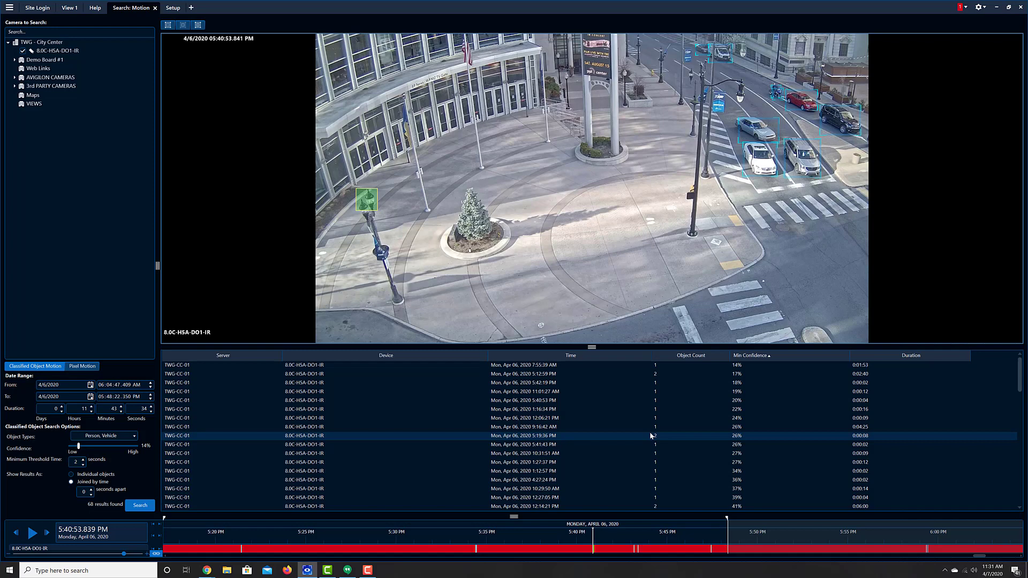
click(540, 410)
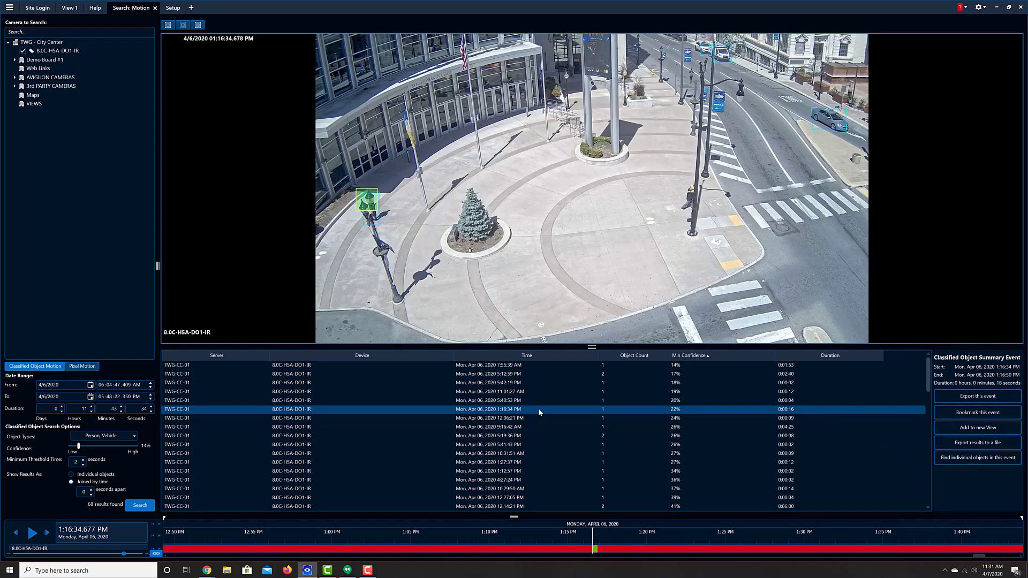
right_click(372, 216)
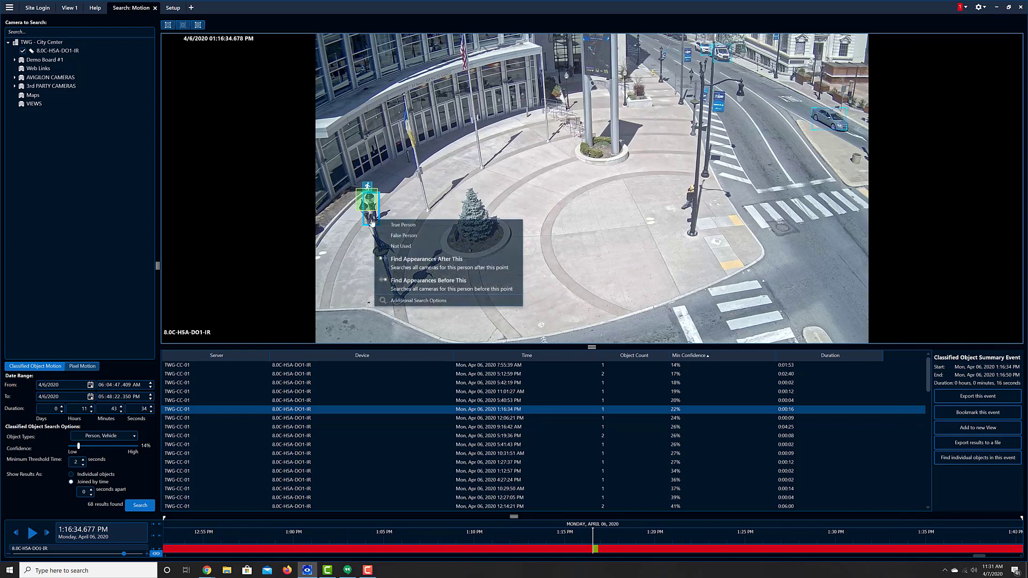
click(411, 236)
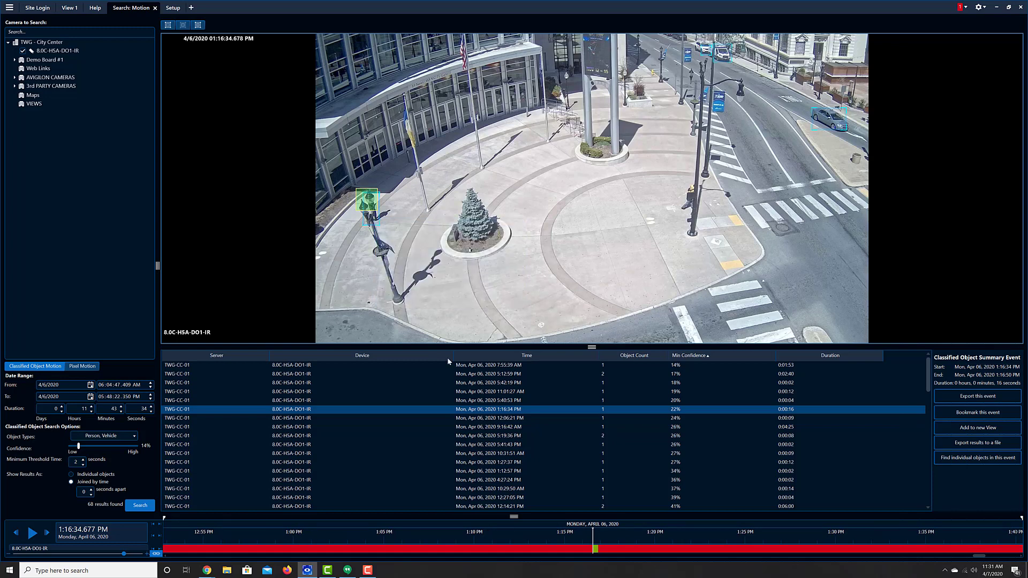
Mark the person in the 12:06:21 PM result as False Person, then load the 9:16:42 AM result
click(496, 418)
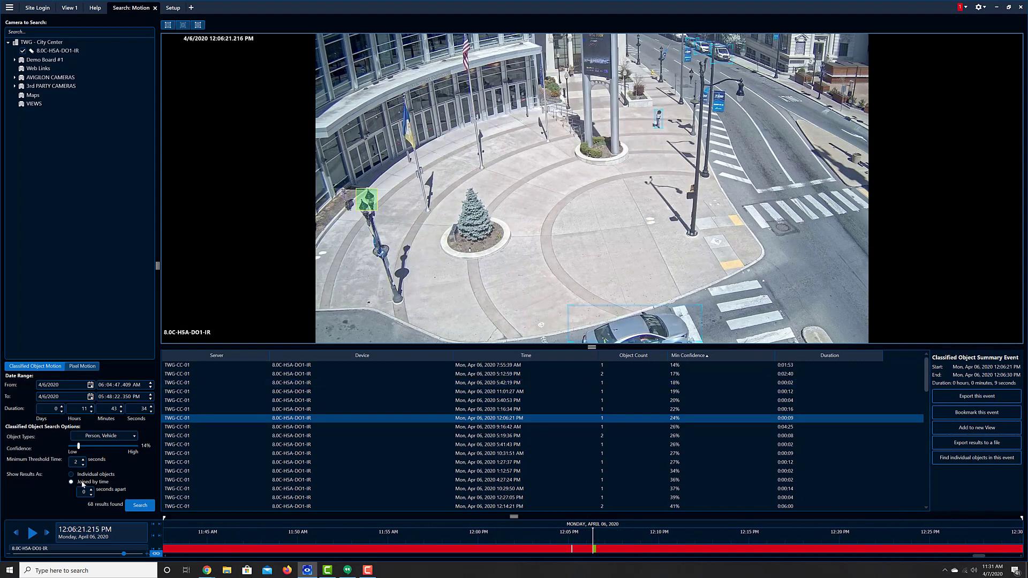
click(33, 536)
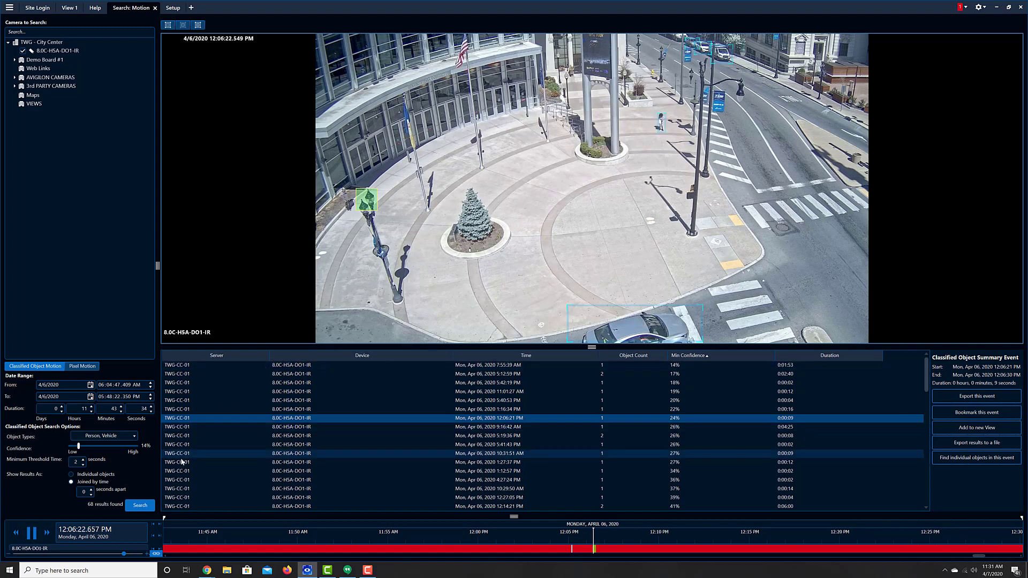
click(32, 534)
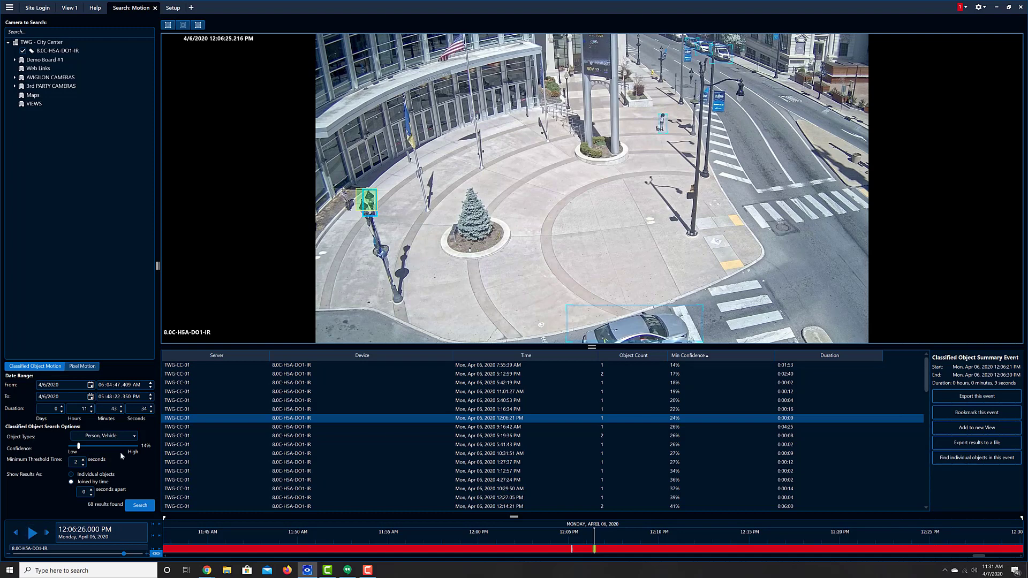
right_click(377, 215)
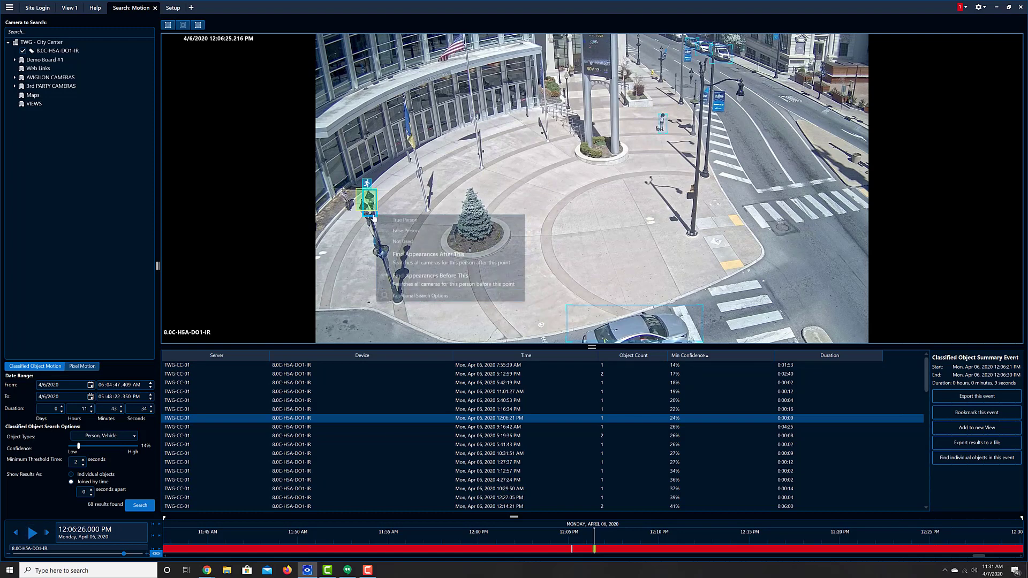
click(397, 231)
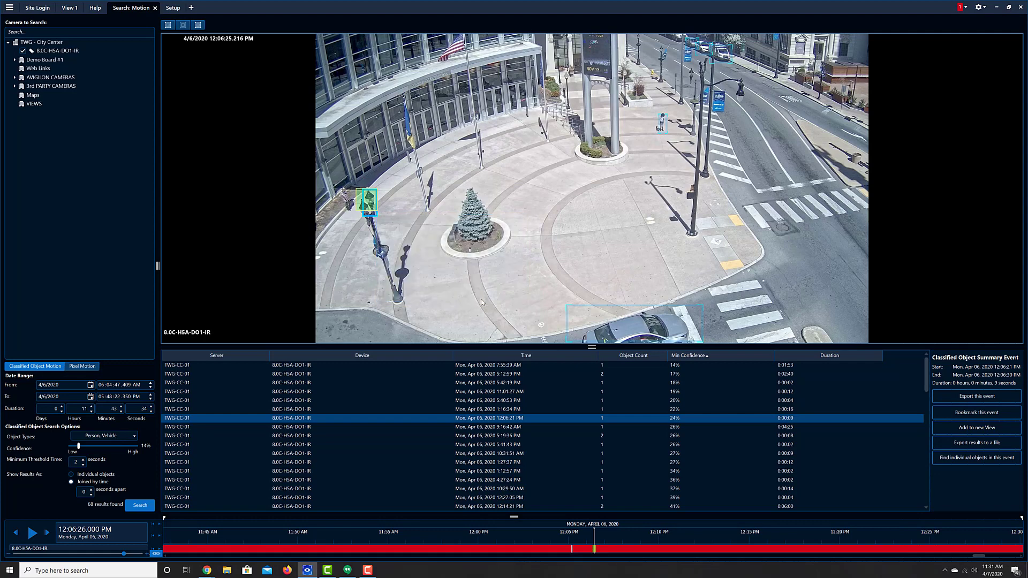
click(508, 427)
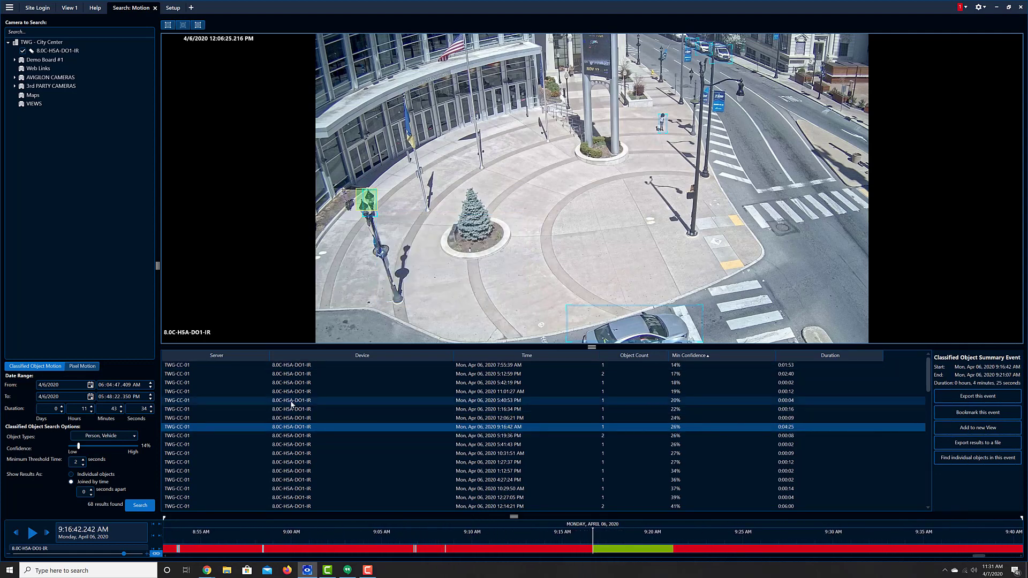
Review the 9:16:42 AM footage, checking marker options for the tagged person and the cyclist
click(31, 534)
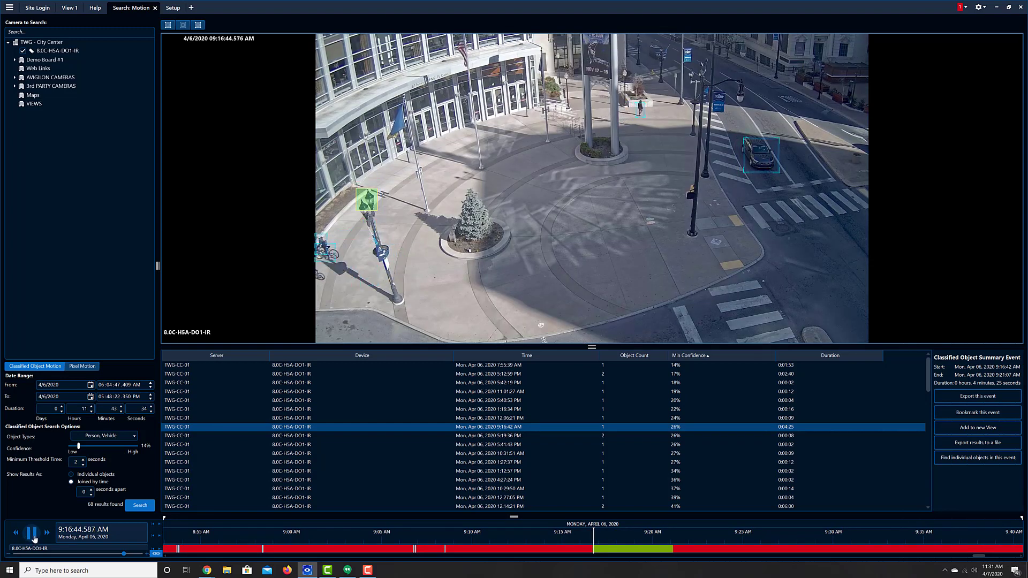
click(33, 537)
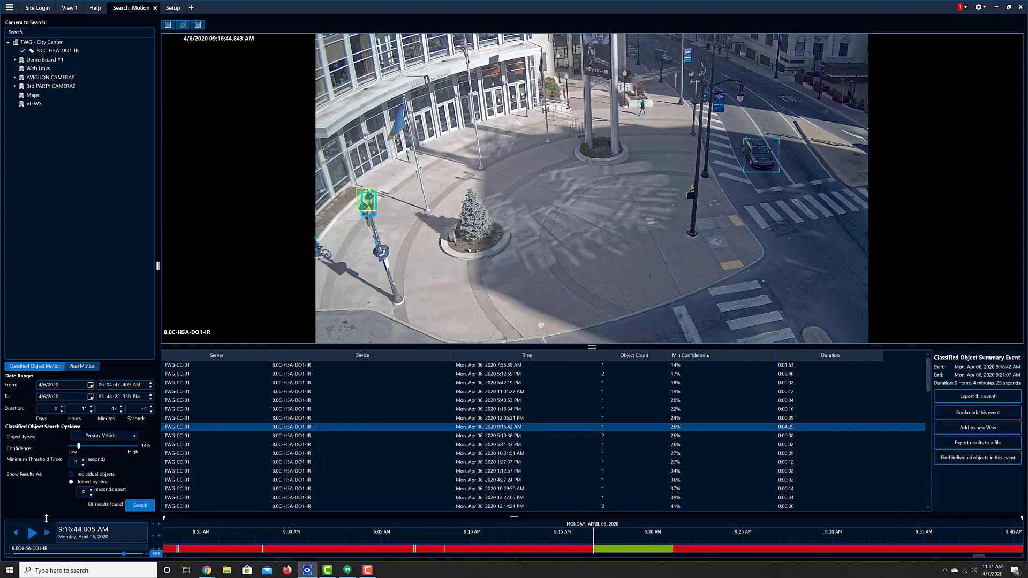
click(370, 214)
click(22, 529)
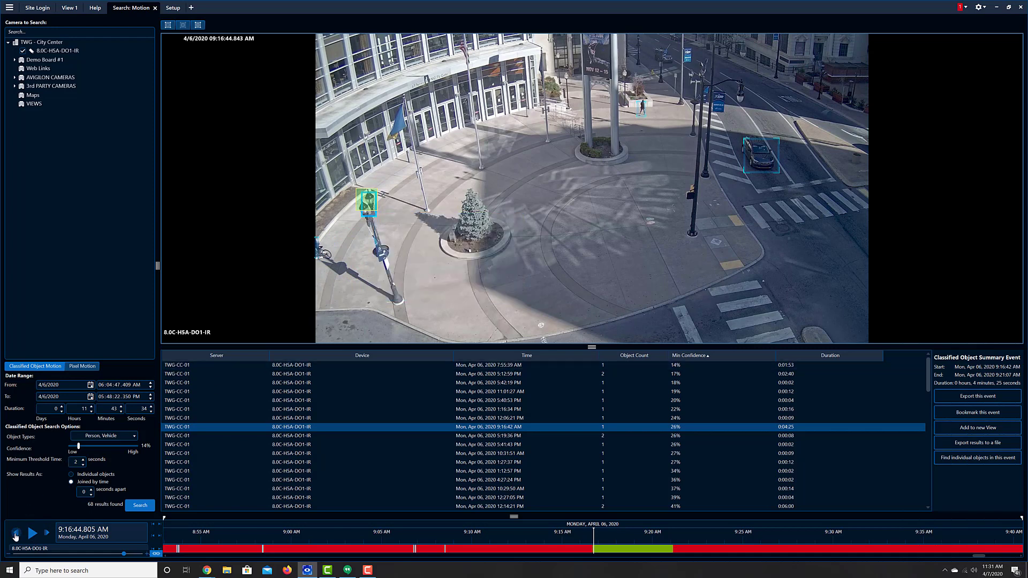
click(369, 189)
click(396, 199)
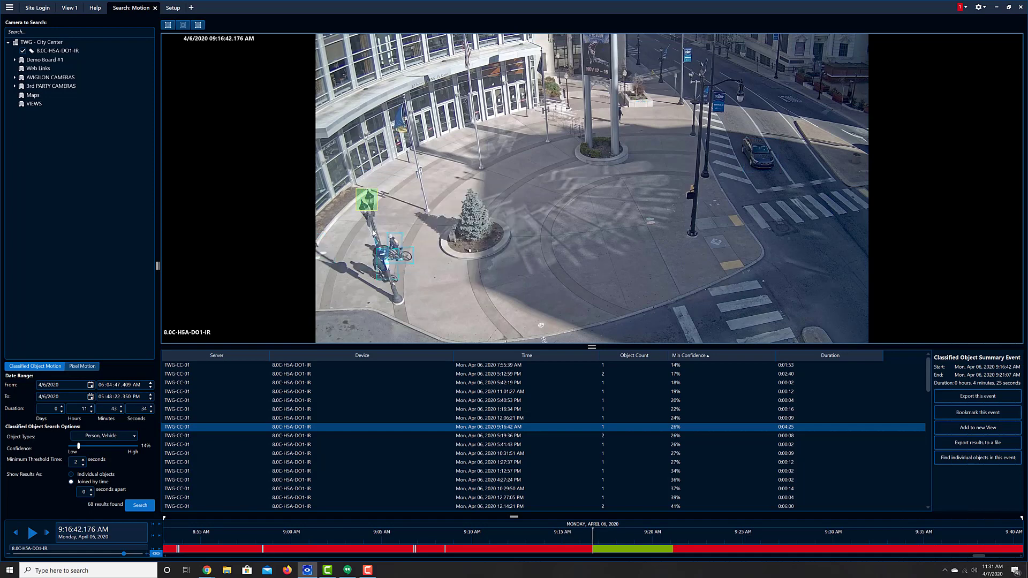
mouse_move(399, 249)
click(412, 256)
click(384, 254)
click(383, 253)
click(382, 274)
Play further through the clip, inspecting the car's and a tagged person's options without labelling
click(31, 533)
click(31, 534)
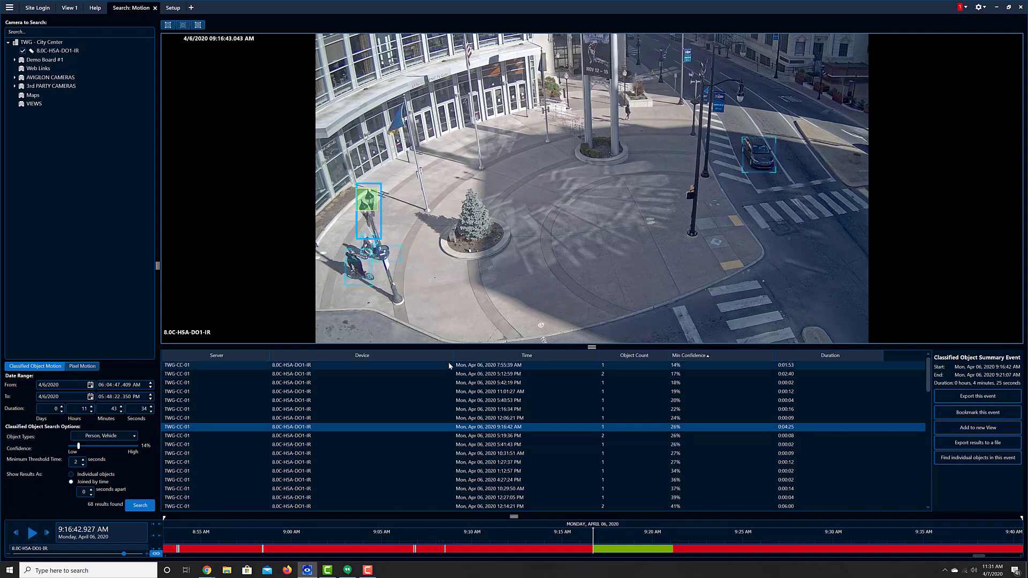
click(771, 168)
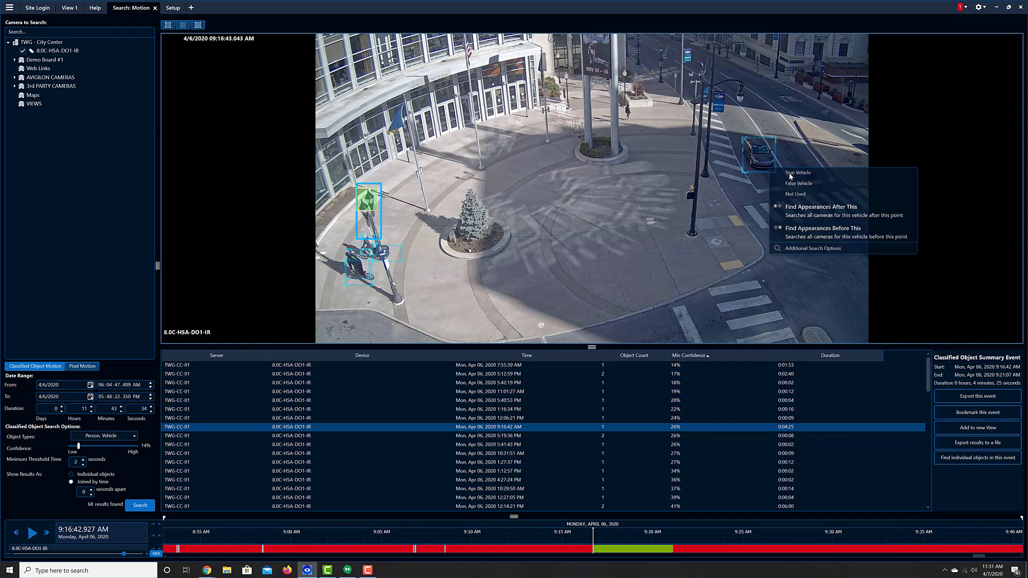
click(32, 535)
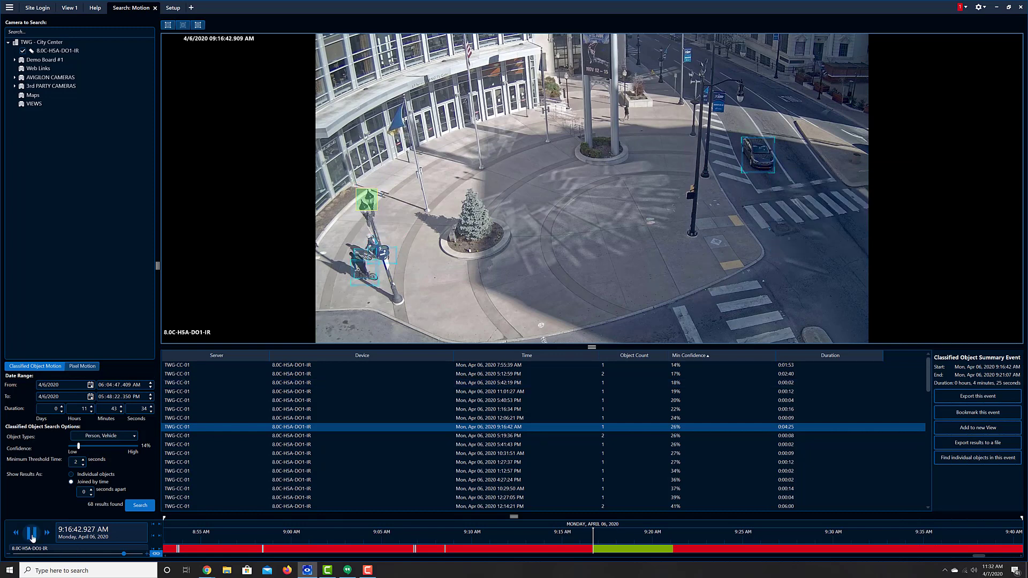
click(32, 534)
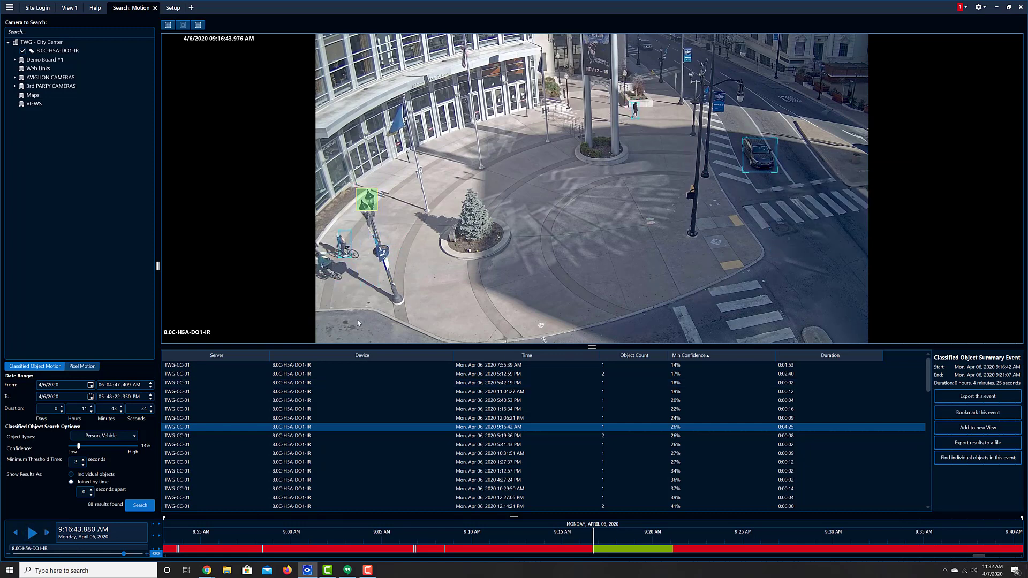
right_click(634, 111)
key(Escape)
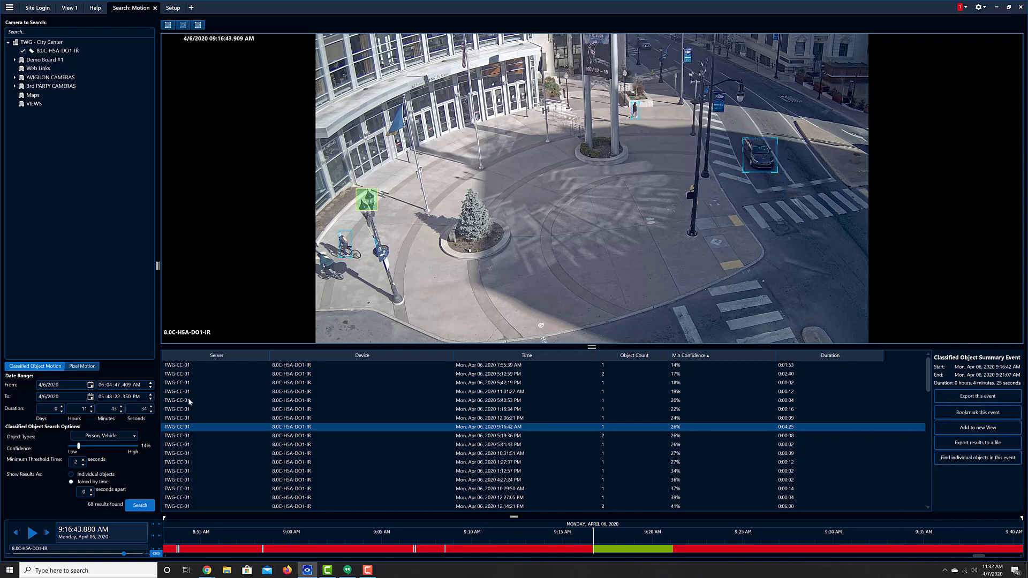
Advance the footage to 9:16:48 AM and mark the lamppost person as False Person
click(35, 534)
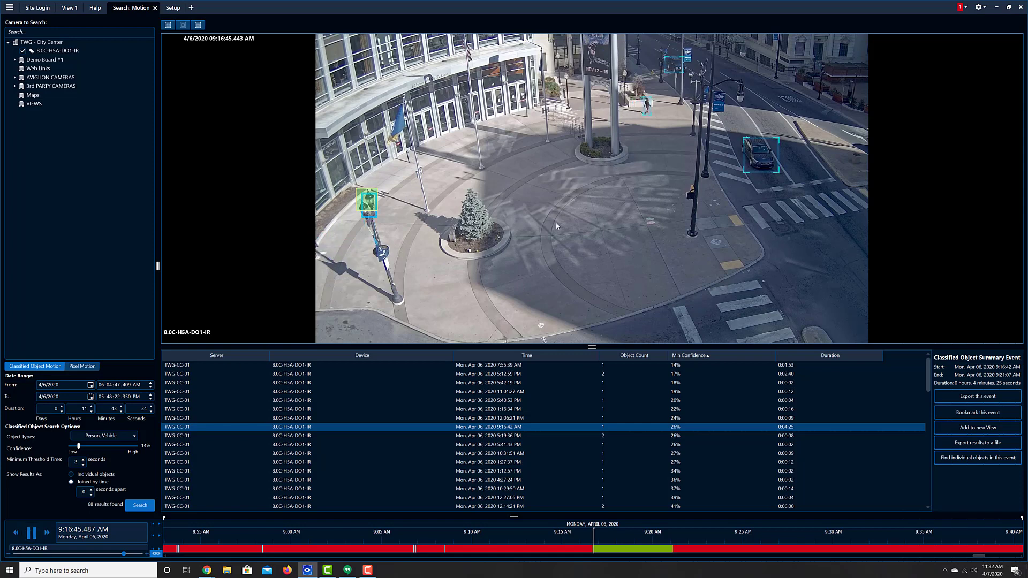
click(33, 534)
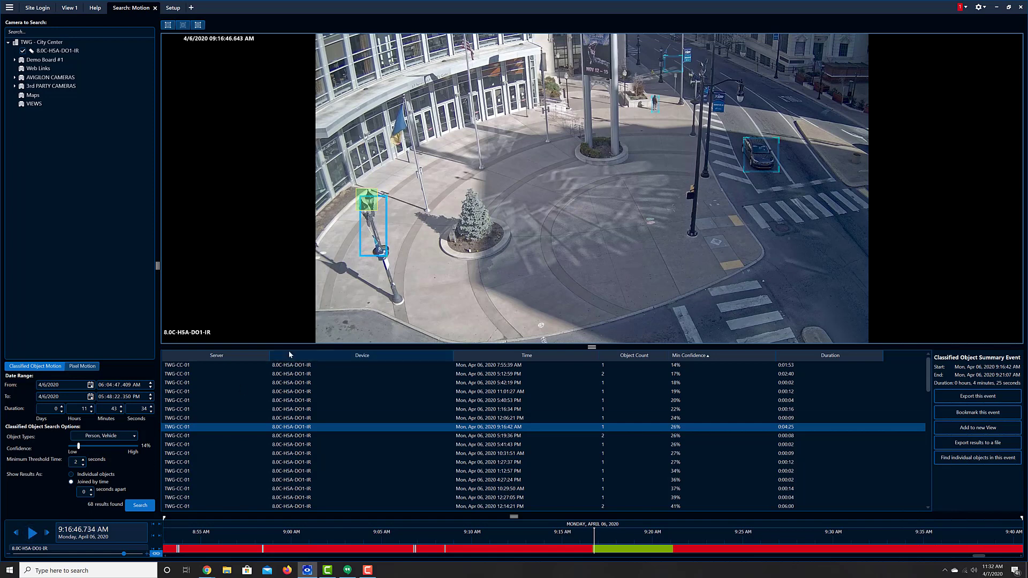
click(30, 534)
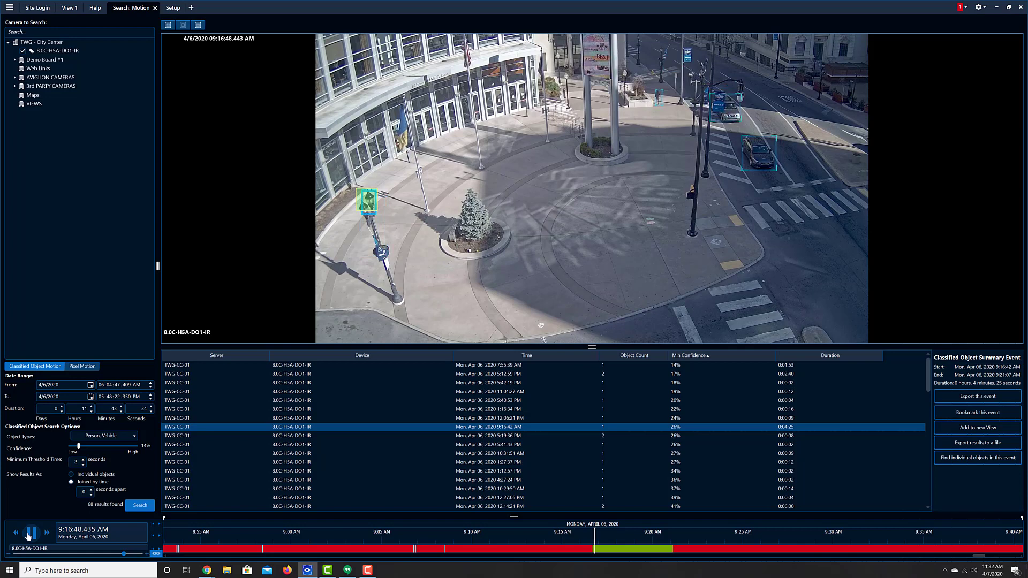
click(29, 534)
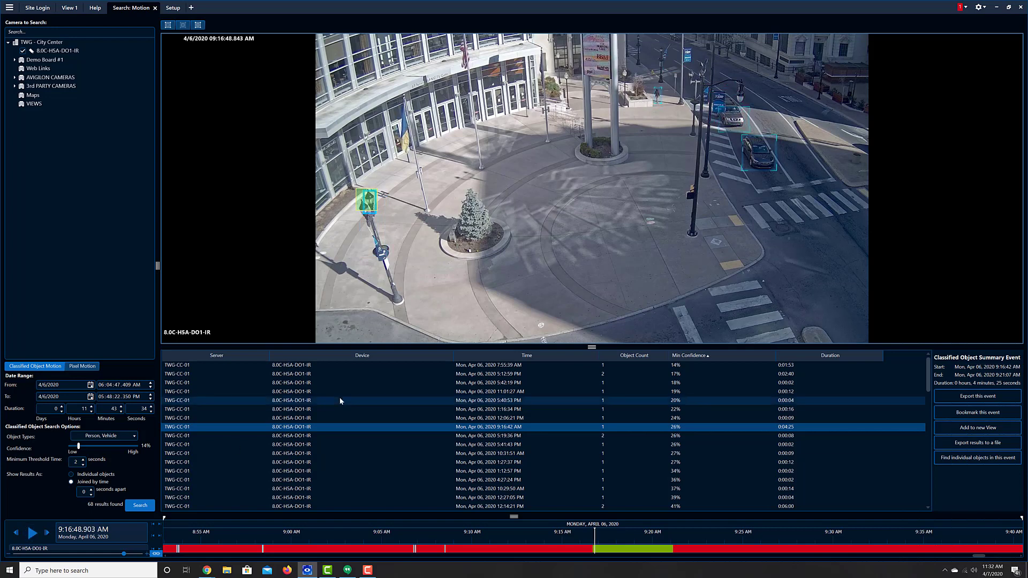
right_click(747, 123)
click(750, 125)
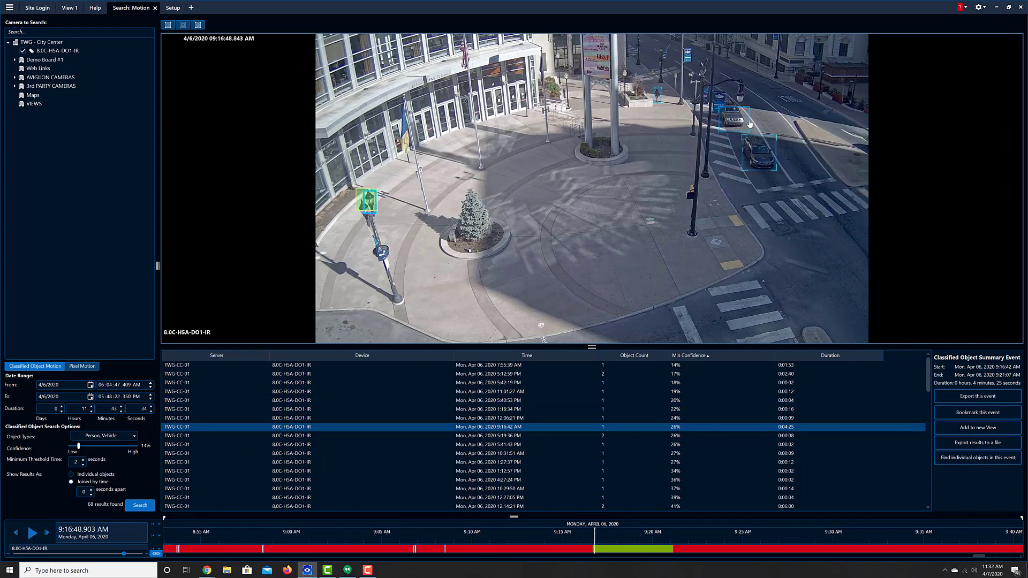
right_click(373, 213)
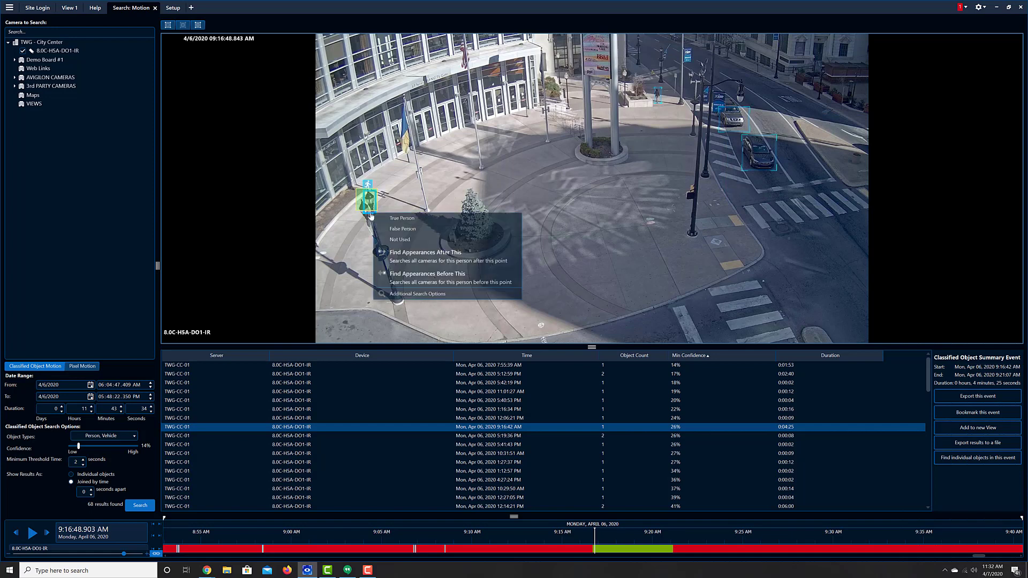
click(410, 231)
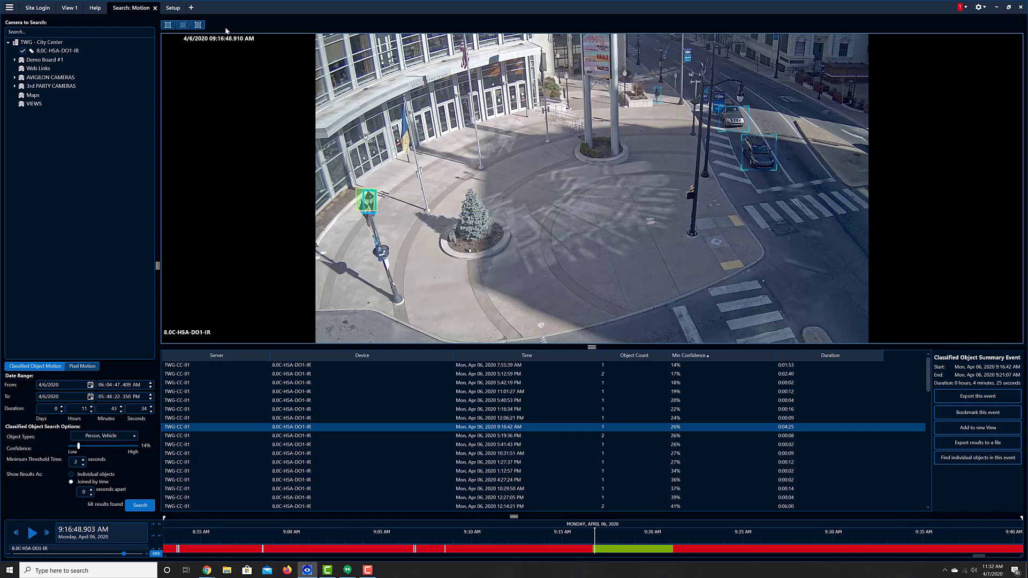
Scroll through the Teach By Example help on assigning markers, then return to View 1
click(95, 8)
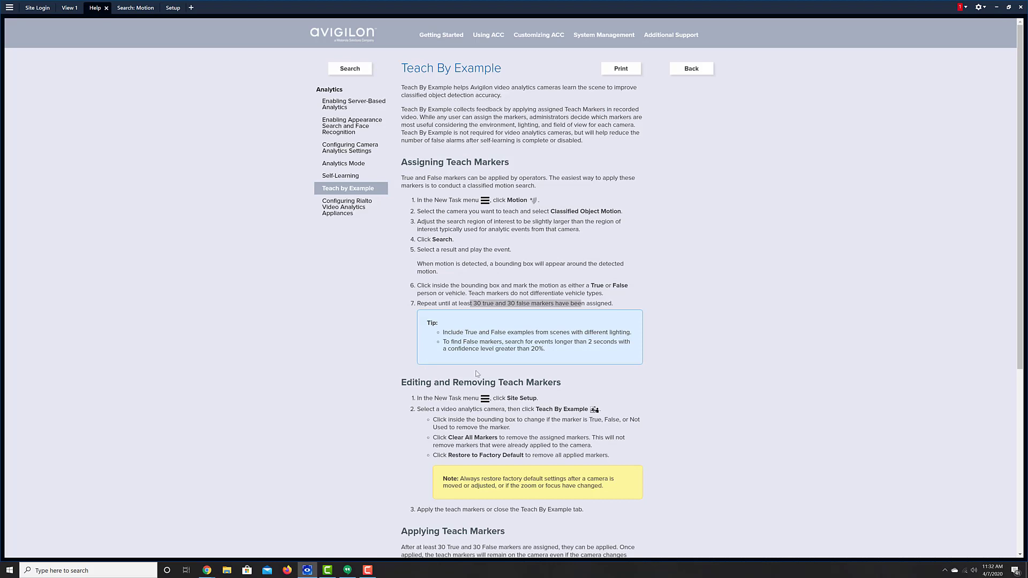
scroll(408, 279, down, 3)
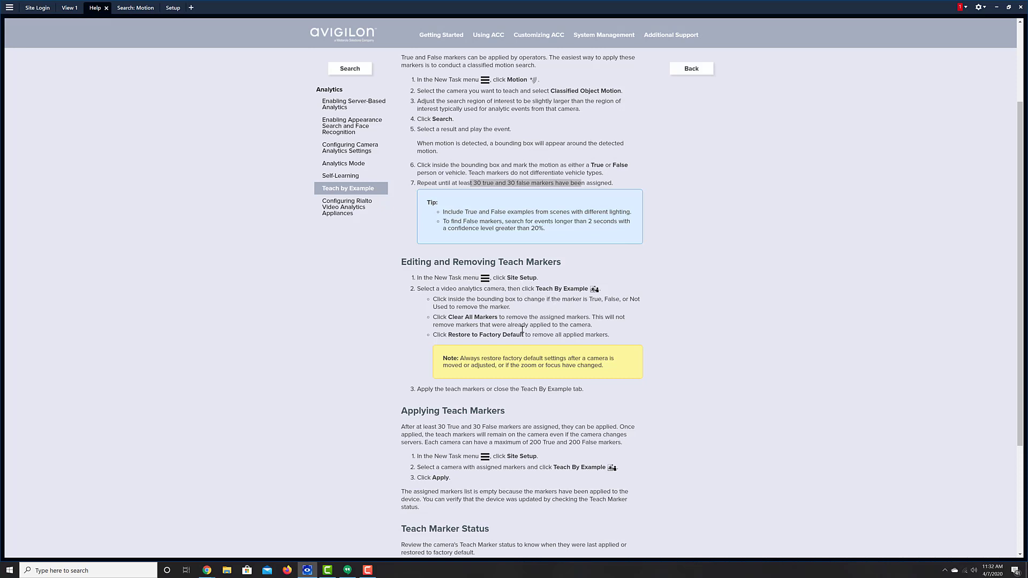
click(63, 9)
Open the H5A camera's Teach By Example marker list from Device Setup, showing 25 True and 19 False
right_click(340, 208)
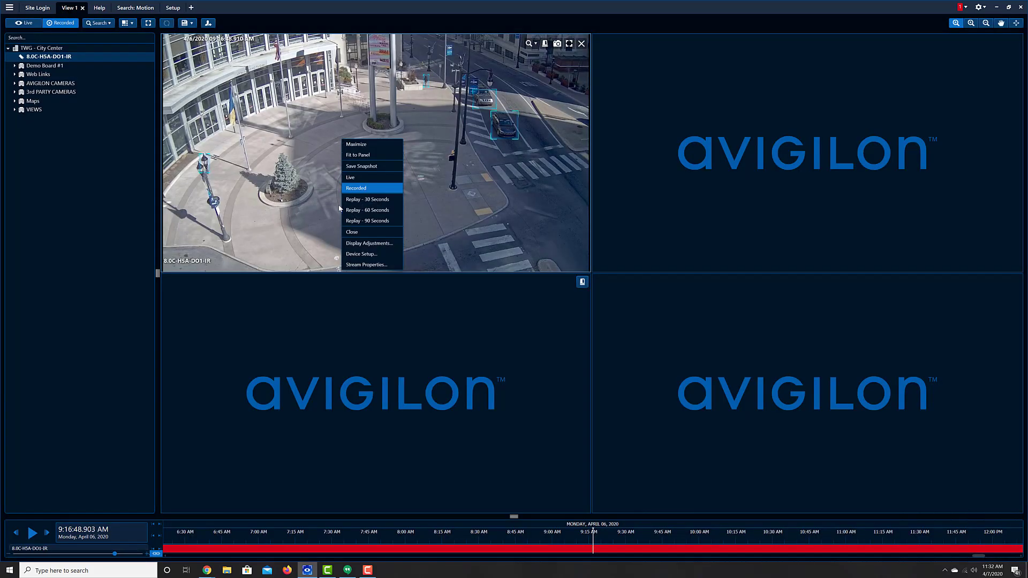
click(359, 254)
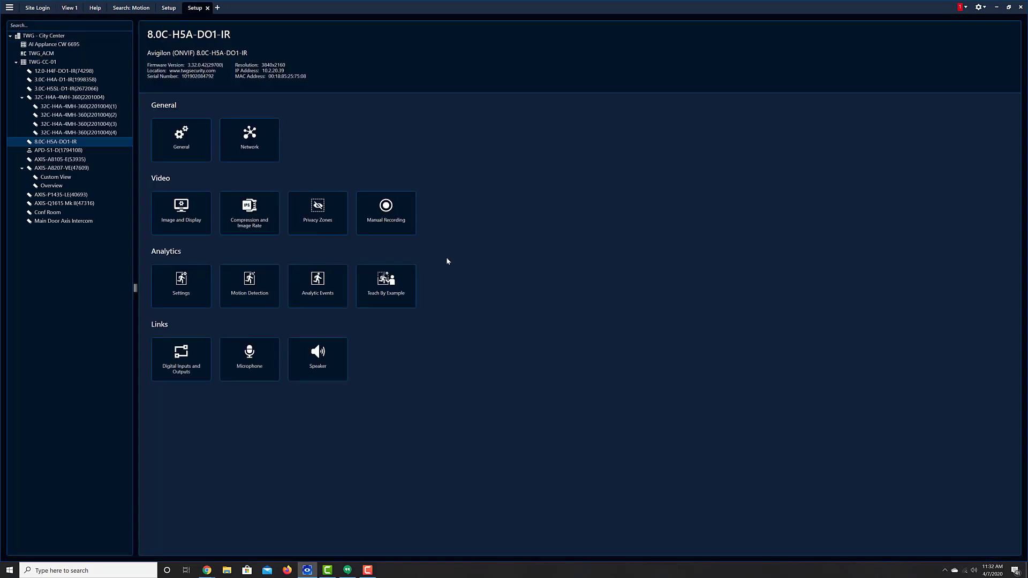
click(385, 284)
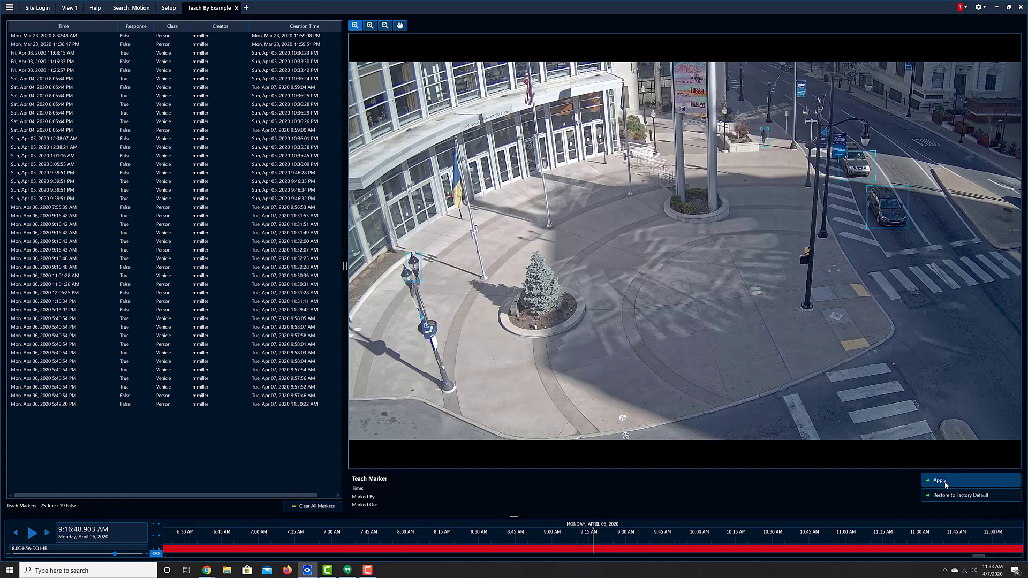
click(95, 7)
scroll(299, 390, down, 3)
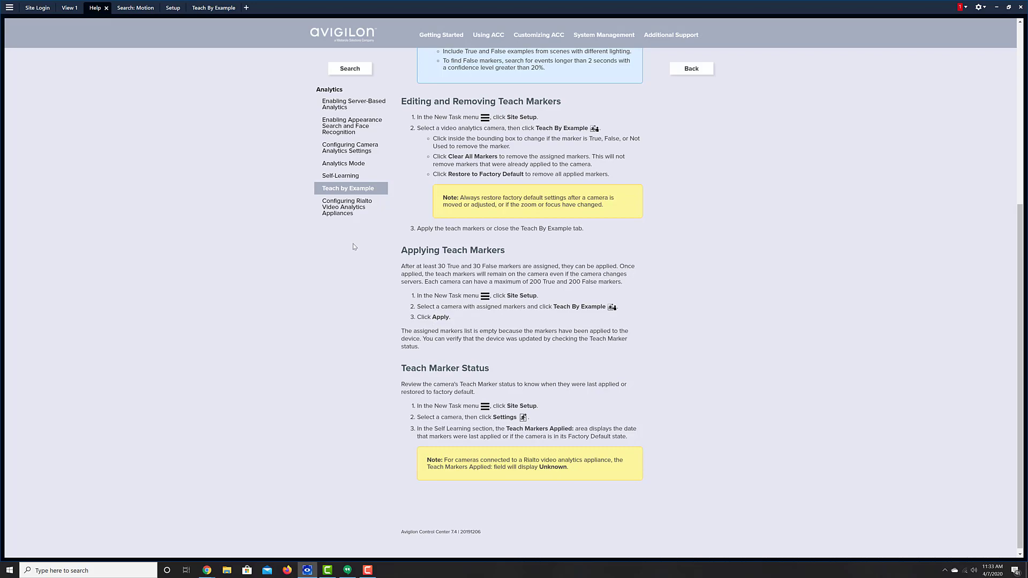
click(198, 10)
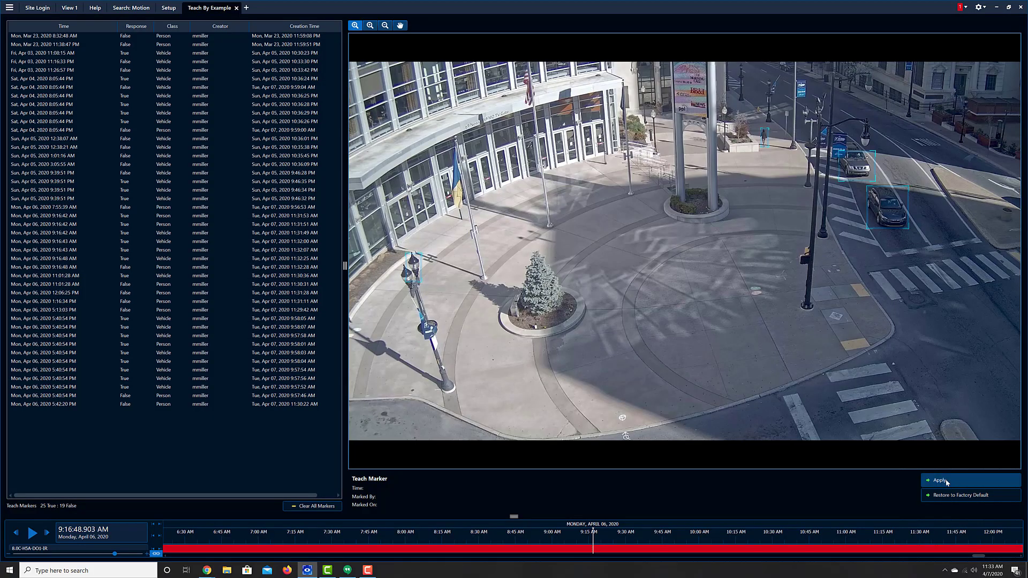
Confirm Teach Markers Applied still reads Factory Default in Analytics Settings, then return to the help
click(164, 11)
click(181, 284)
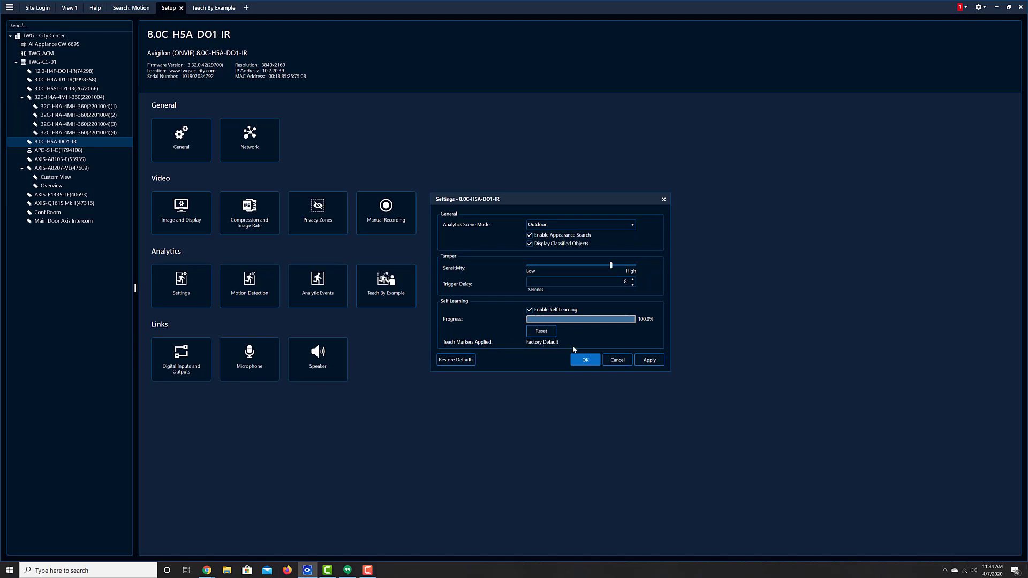
click(617, 360)
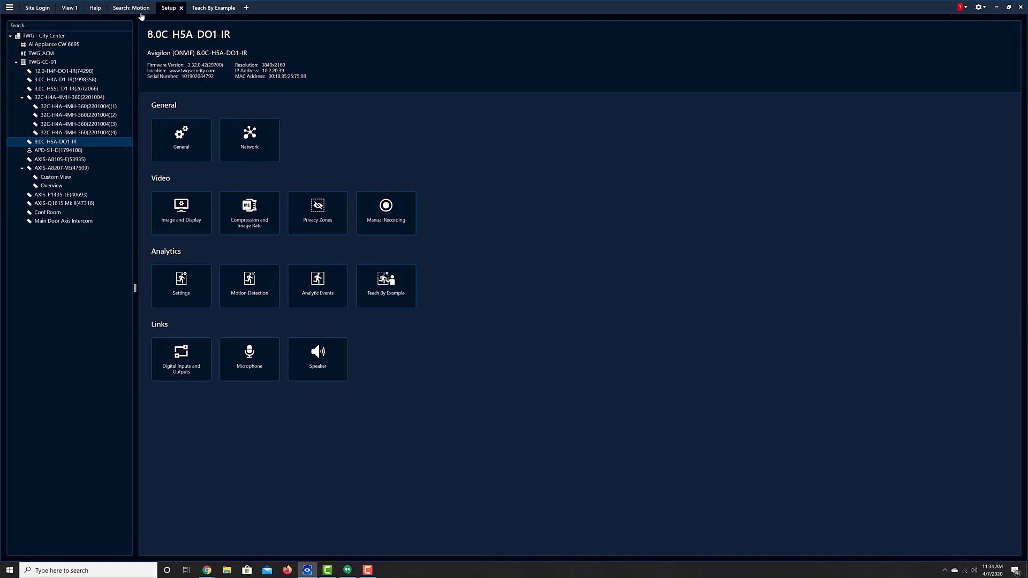
click(94, 8)
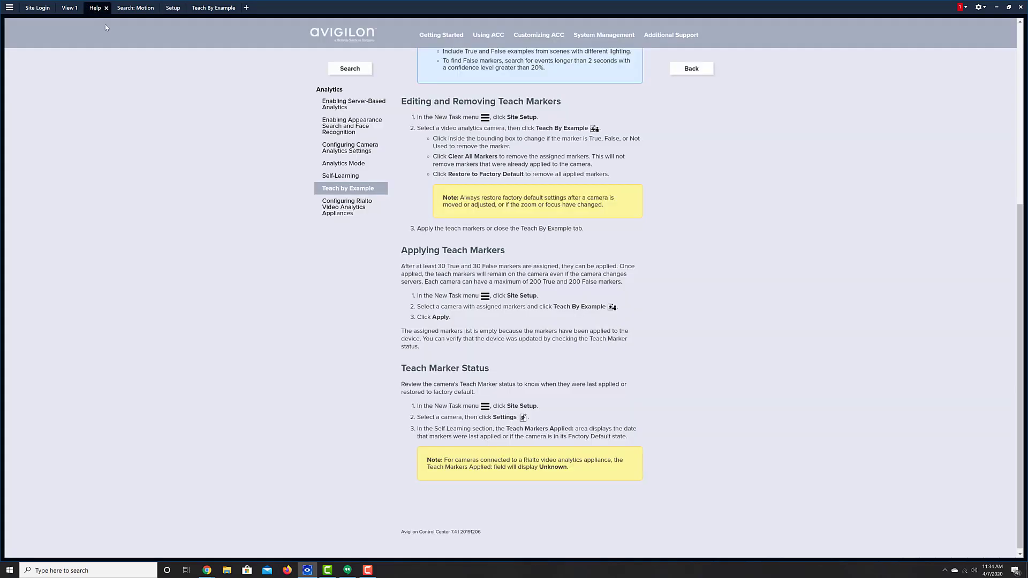